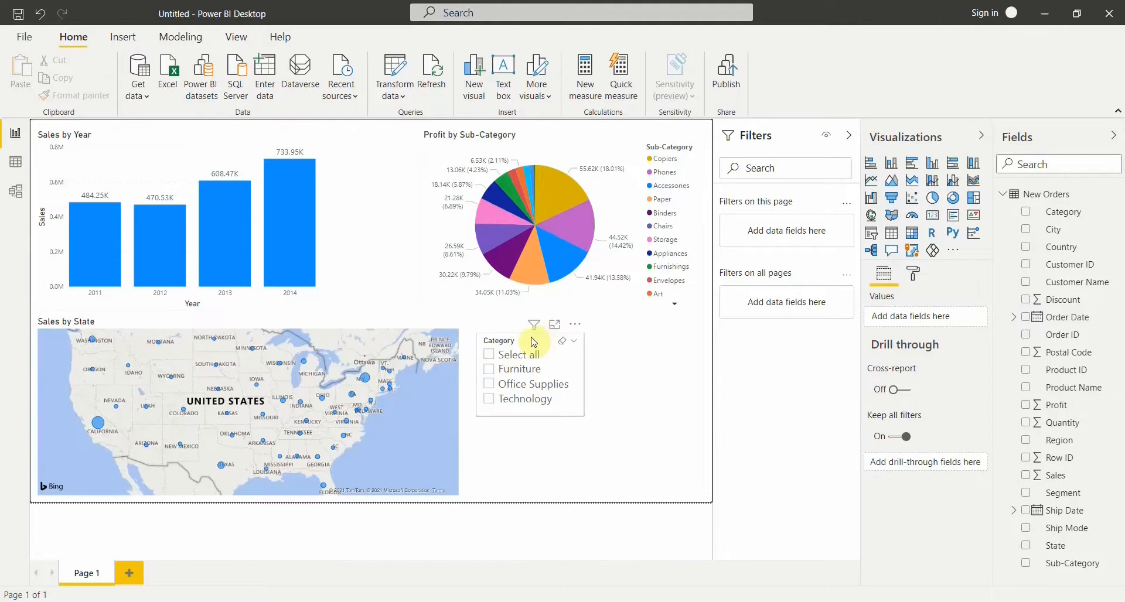
Move the Category slicer closer to the map and try filtering by Technology and by Office Supplies, clearing each selection
{"action": "left_click_drag", "start_coordinate": [533, 342], "coordinate": [524, 334]}
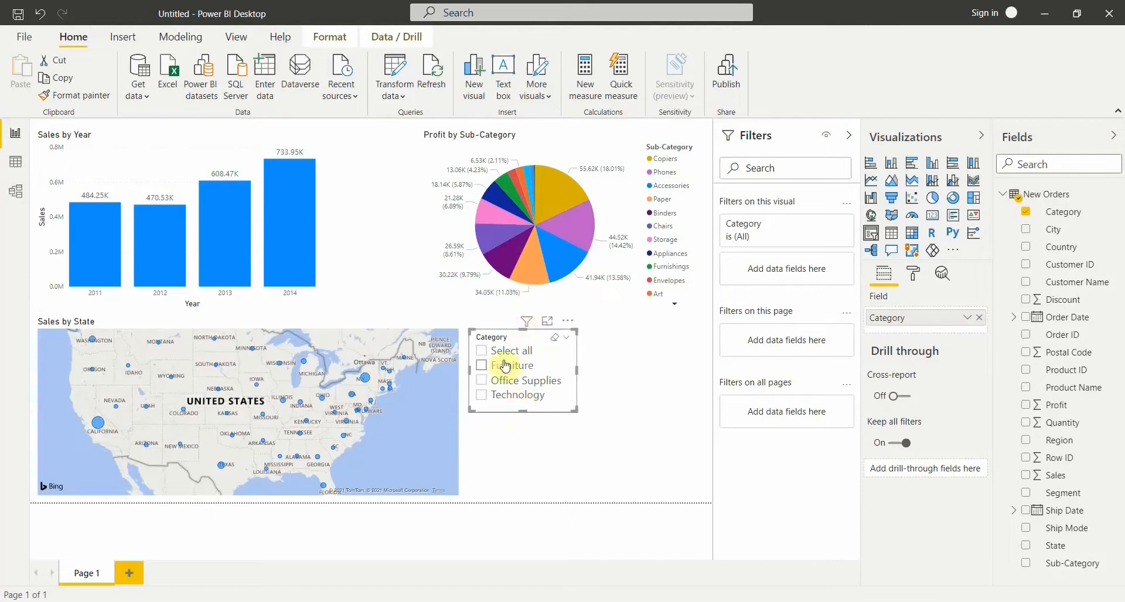
{"action": "left_click", "coordinate": [529, 403]}
{"action": "left_click", "coordinate": [529, 399]}
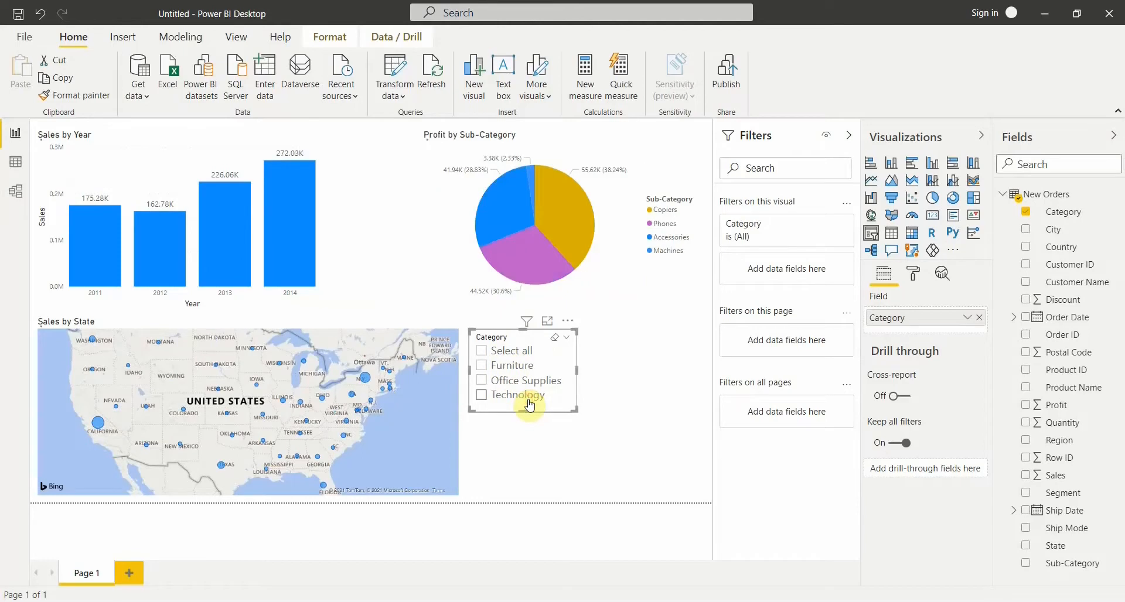
{"action": "left_click", "coordinate": [532, 382]}
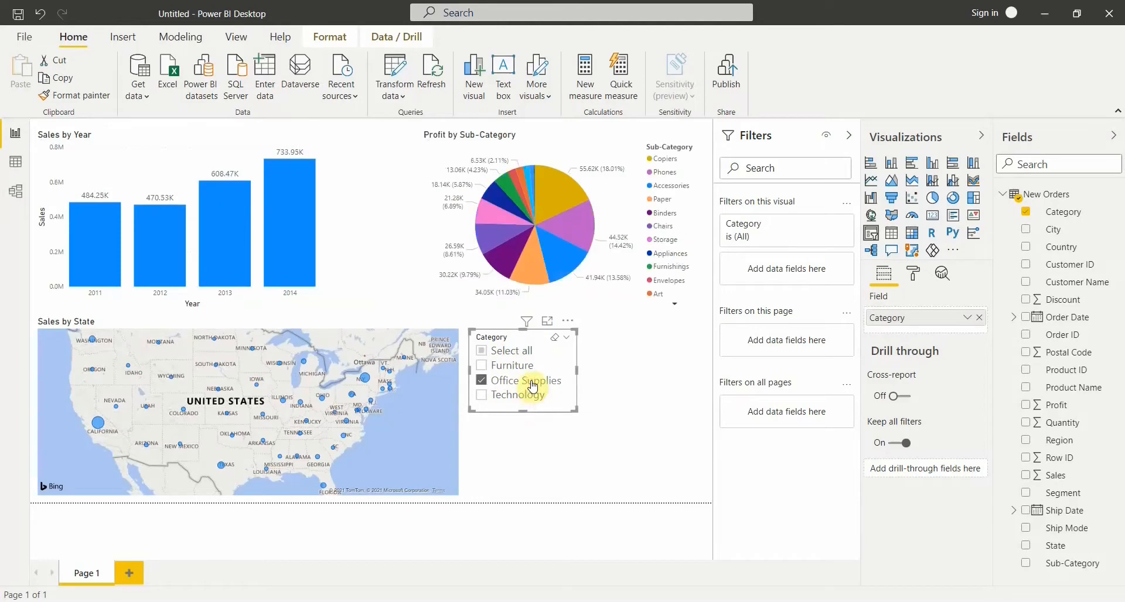
{"action": "left_click", "coordinate": [532, 382]}
{"action": "left_click", "coordinate": [539, 455]}
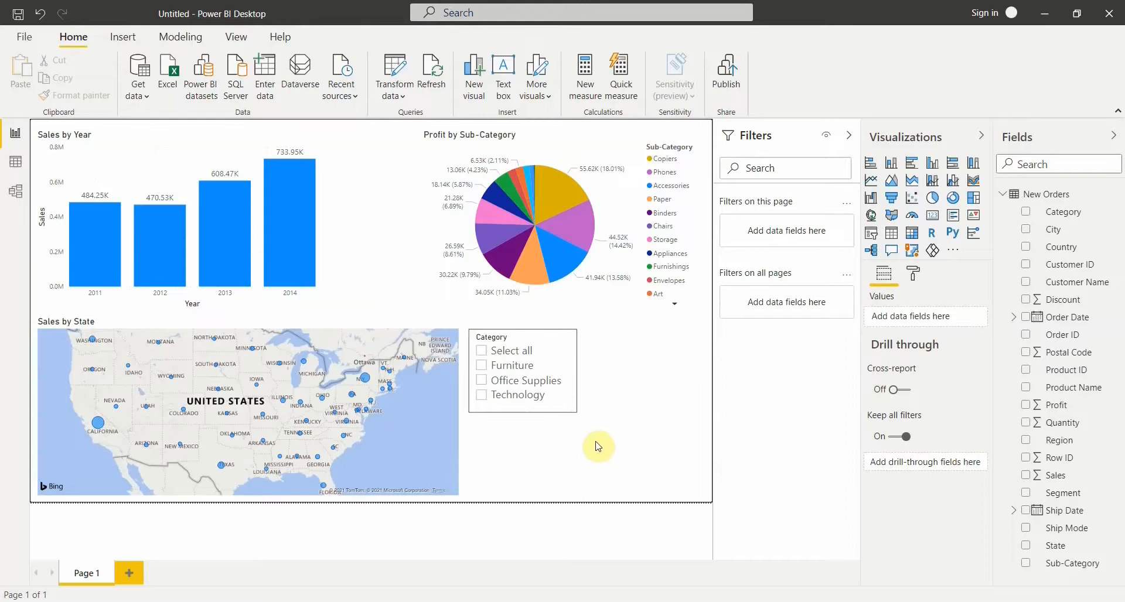
Add a slicer with the Order Date field and place it beside the Category slicer
{"action": "left_click", "coordinate": [871, 237]}
{"action": "left_click_drag", "start_coordinate": [528, 431], "coordinate": [652, 429]}
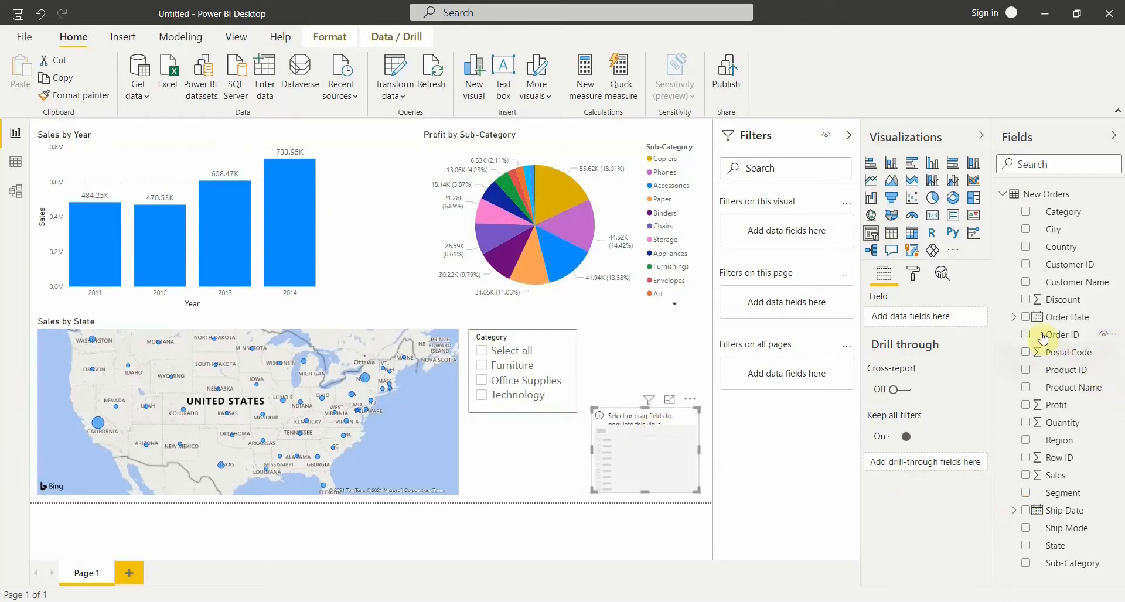
{"action": "left_click_drag", "start_coordinate": [1033, 324], "coordinate": [637, 339]}
Turn on the Order Date slicer's border and set its date input text size to 11 pt
{"action": "left_click", "coordinate": [912, 274]}
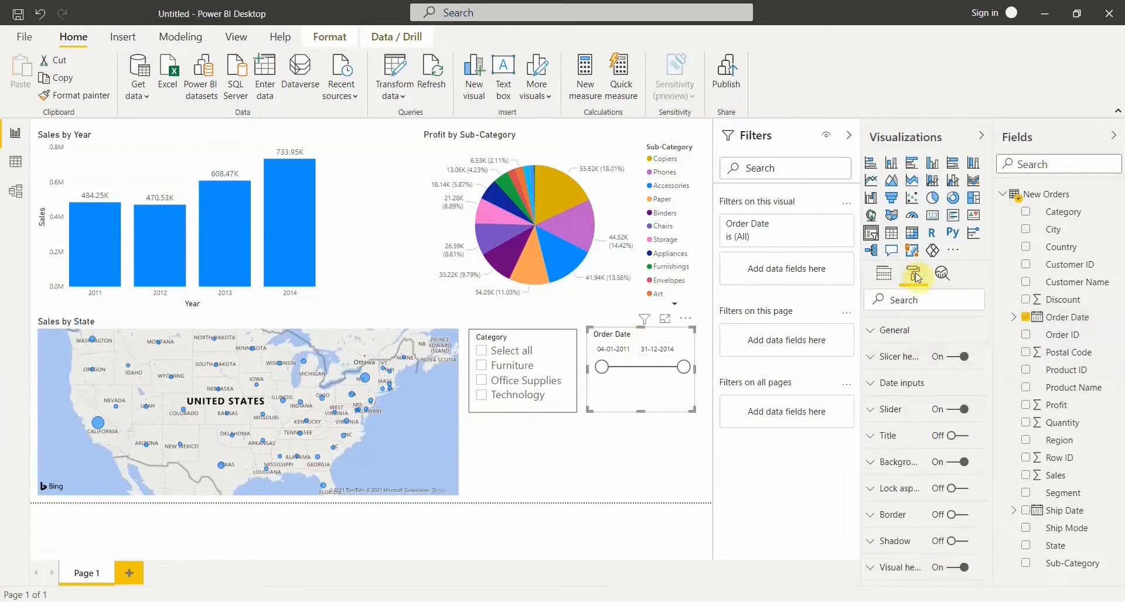
{"action": "left_click", "coordinate": [957, 515]}
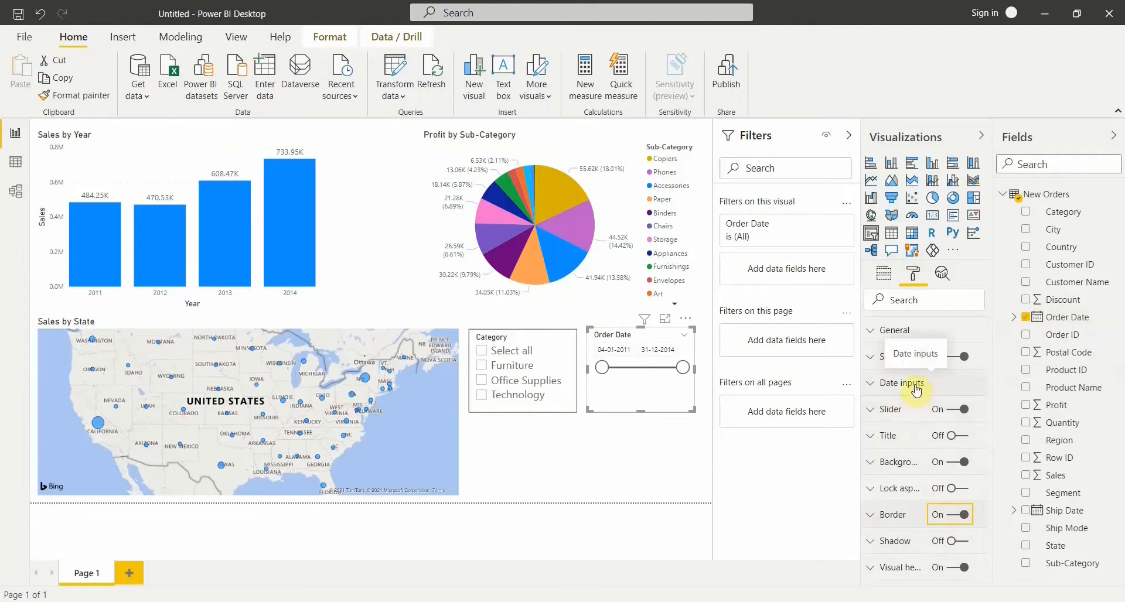
{"action": "left_click", "coordinate": [915, 389]}
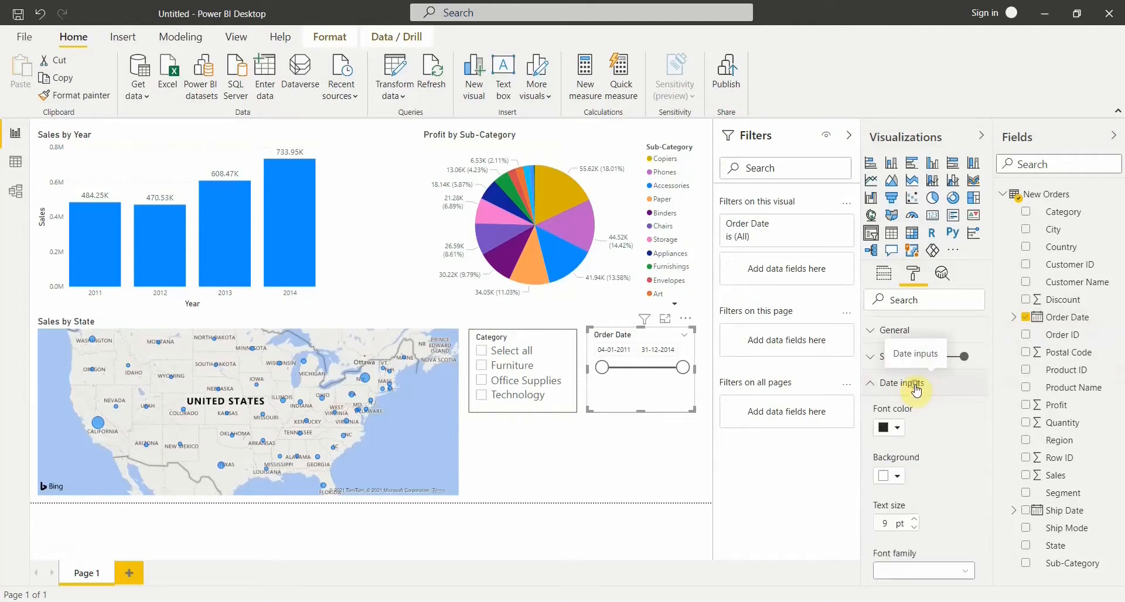
{"action": "left_click", "coordinate": [915, 519]}
{"action": "left_click", "coordinate": [915, 519]}
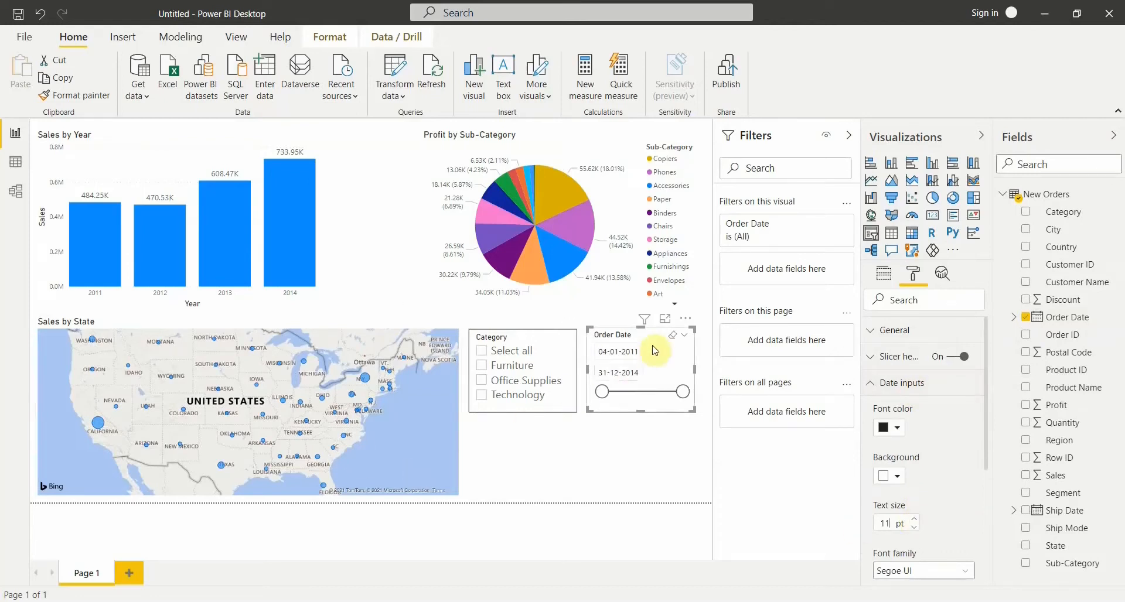
Move the Order Date slicer directly below the Category slicer and widen it so both dates fit on one line
{"action": "left_click_drag", "start_coordinate": [648, 336], "coordinate": [630, 460]}
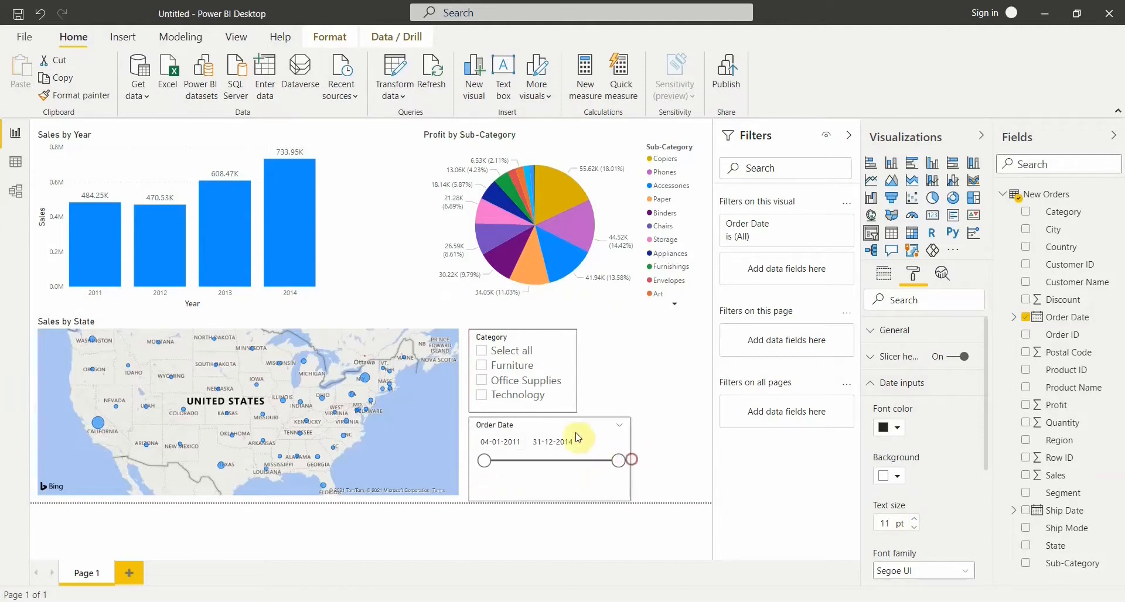
{"action": "left_click", "coordinate": [619, 369]}
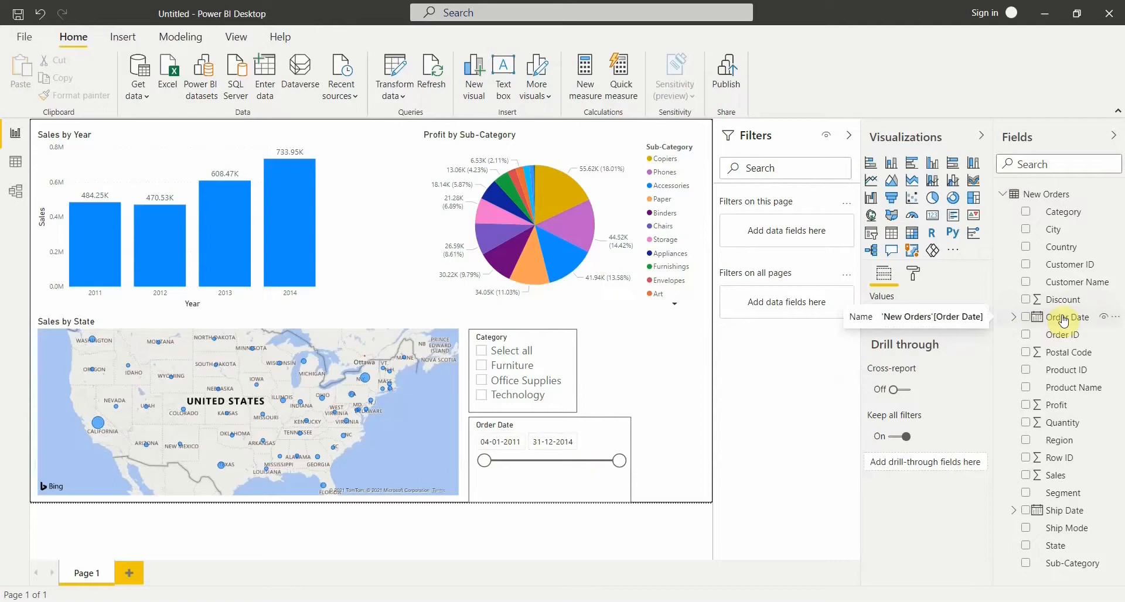
Examine the Order Date slicer's start and end date calendars, browsing the start calendar back to August 2010 without picking a date
{"action": "left_click", "coordinate": [519, 441]}
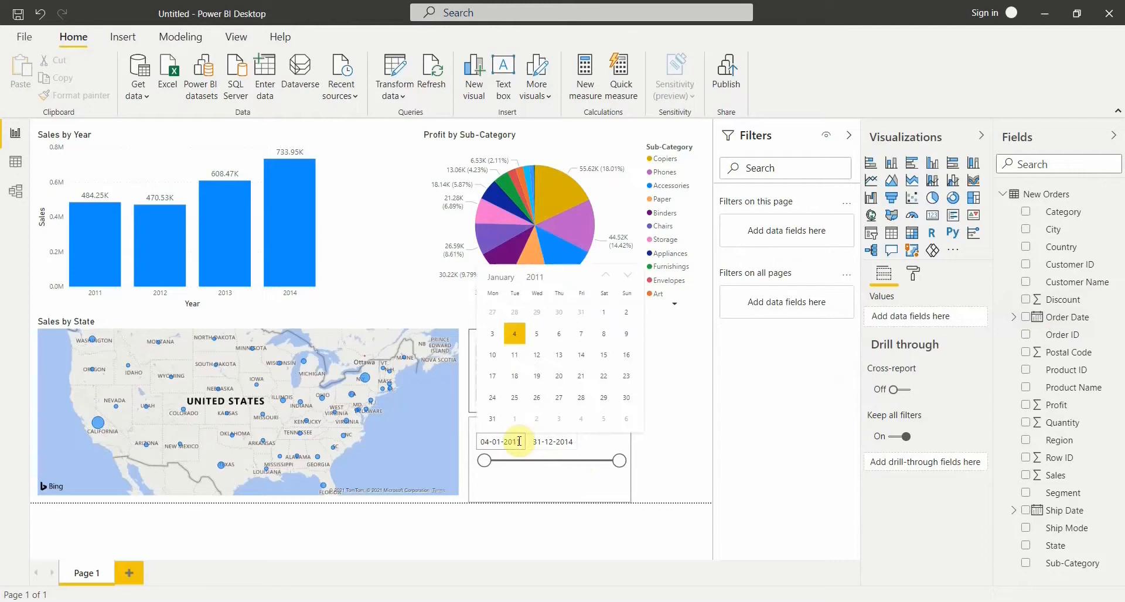
{"action": "left_click", "coordinate": [605, 275]}
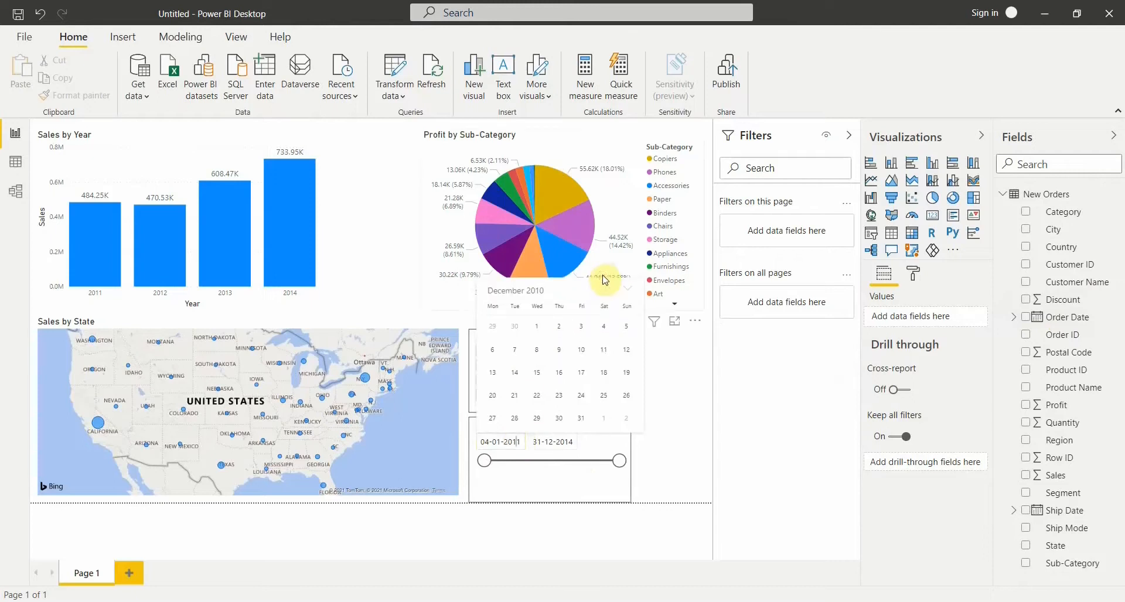
{"action": "left_click", "coordinate": [606, 287]}
{"action": "left_click", "coordinate": [607, 287]}
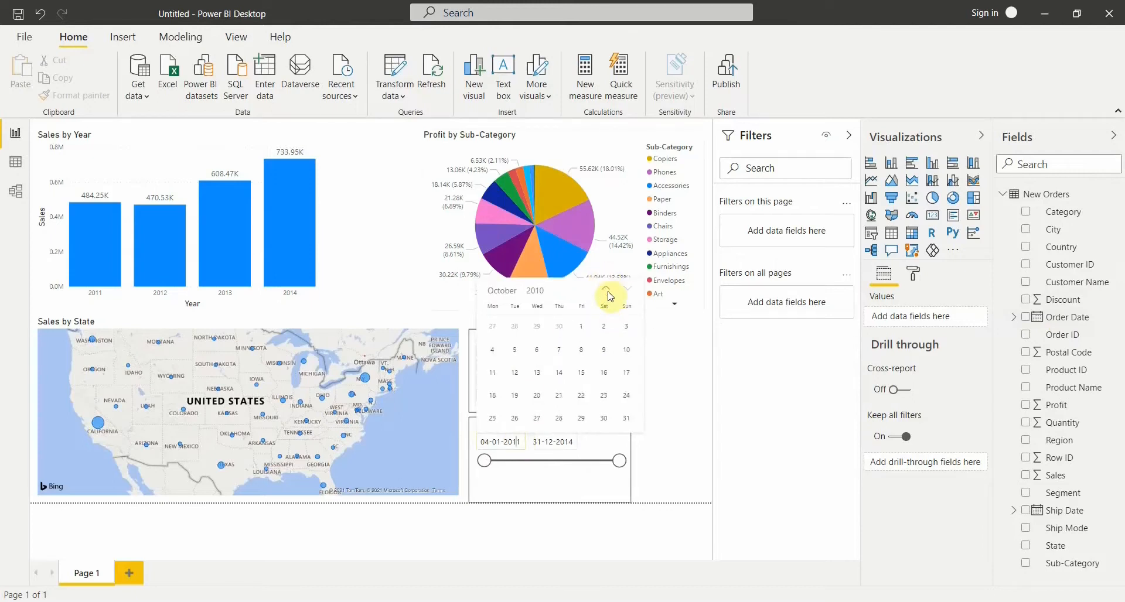
{"action": "left_click", "coordinate": [606, 288]}
{"action": "left_click", "coordinate": [606, 288]}
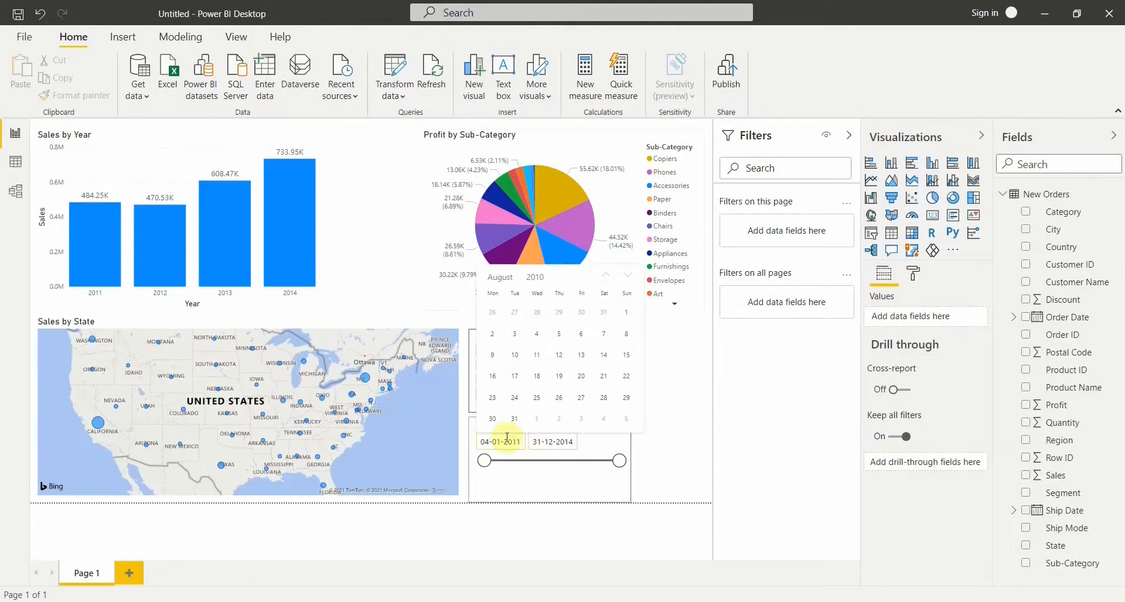
{"action": "left_click", "coordinate": [657, 450]}
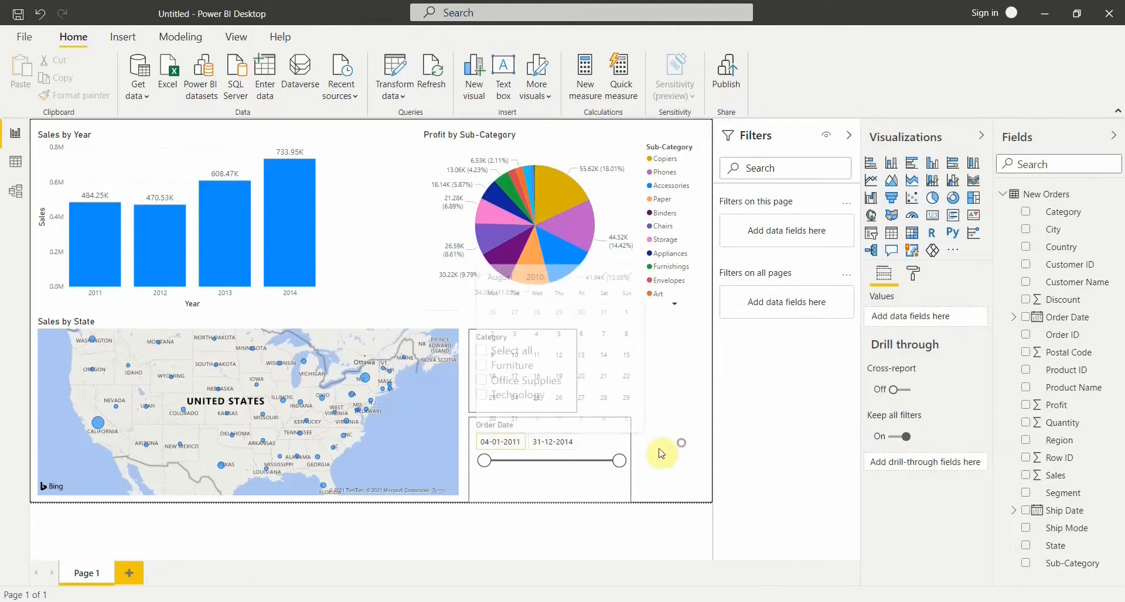
{"action": "left_click", "coordinate": [516, 444]}
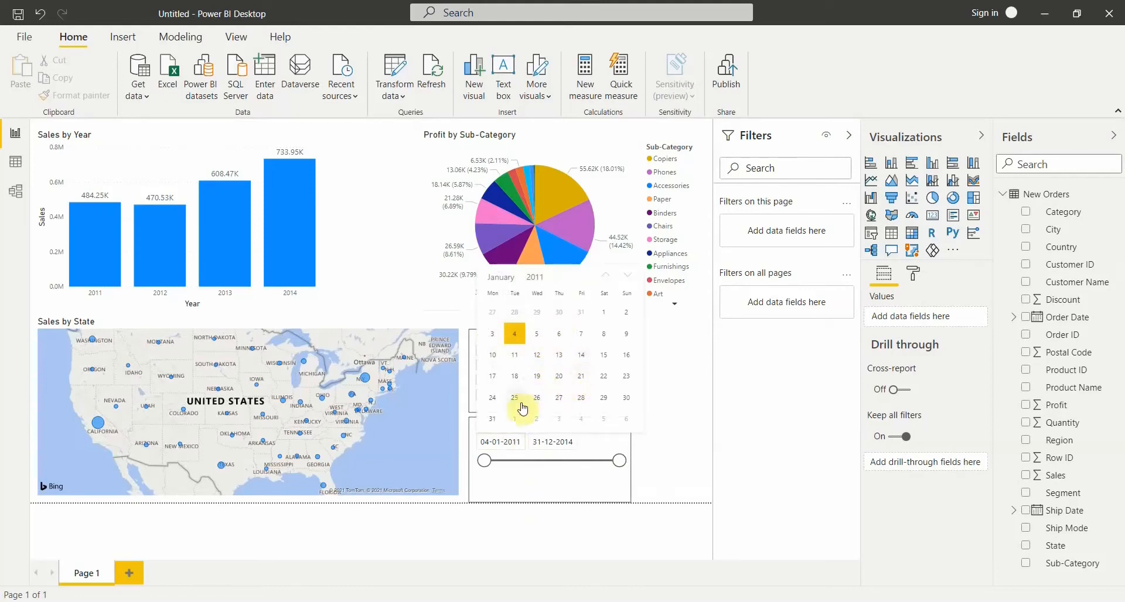
{"action": "left_click", "coordinate": [681, 439]}
{"action": "left_click", "coordinate": [557, 441]}
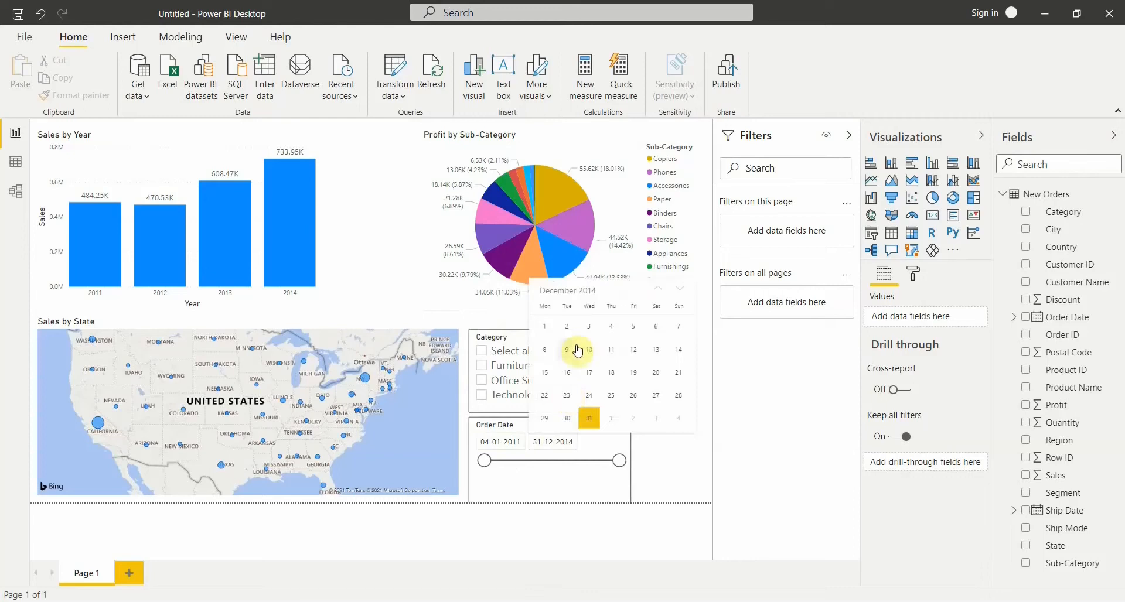
{"action": "left_click", "coordinate": [659, 461]}
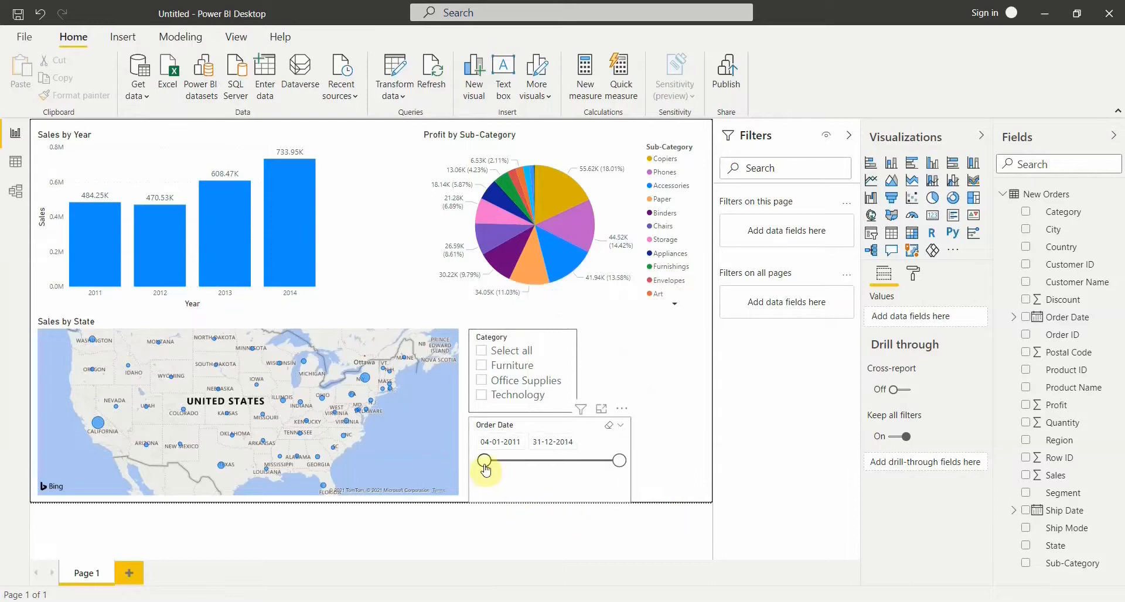
Try narrowing the Order Date range to 19-03-2013 through 21-11-2014, and return the start date to 04-01-2011
{"action": "left_click_drag", "start_coordinate": [484, 465], "coordinate": [463, 484]}
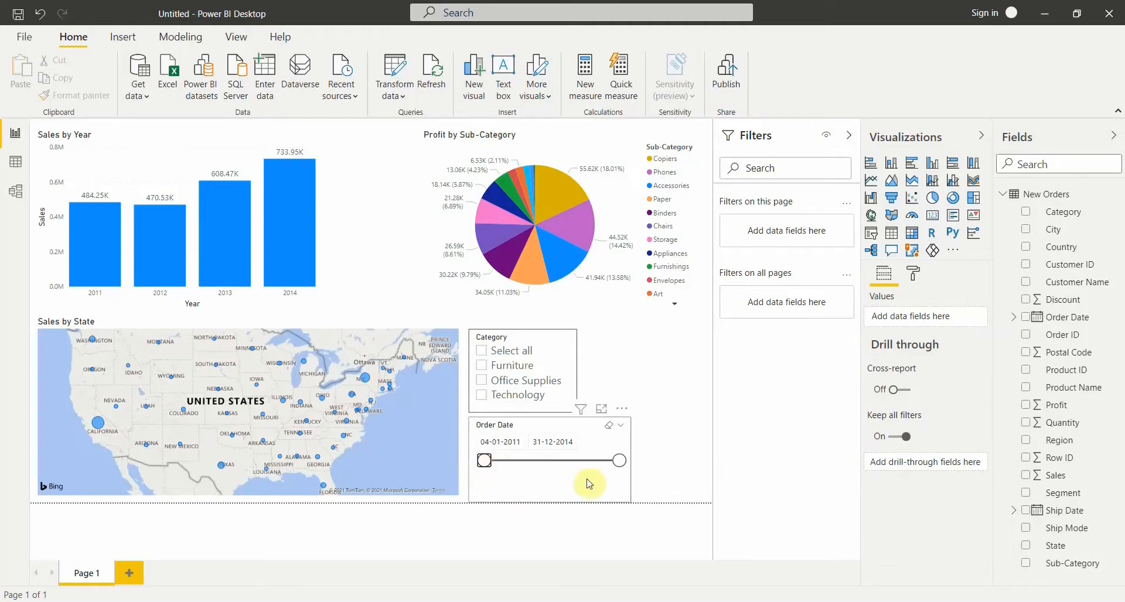
{"action": "mouse_move", "coordinate": [621, 469]}
{"action": "left_mouse_down"}
{"action": "mouse_move", "coordinate": [591, 472]}
{"action": "mouse_move", "coordinate": [619, 472]}
{"action": "left_mouse_up"}
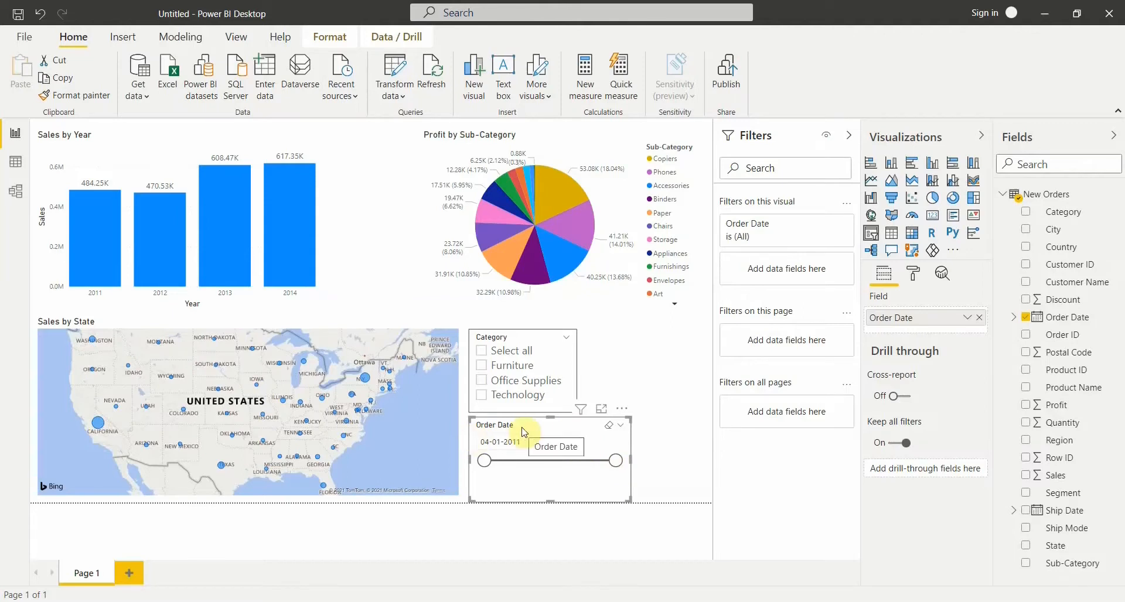
{"action": "left_click", "coordinate": [484, 465]}
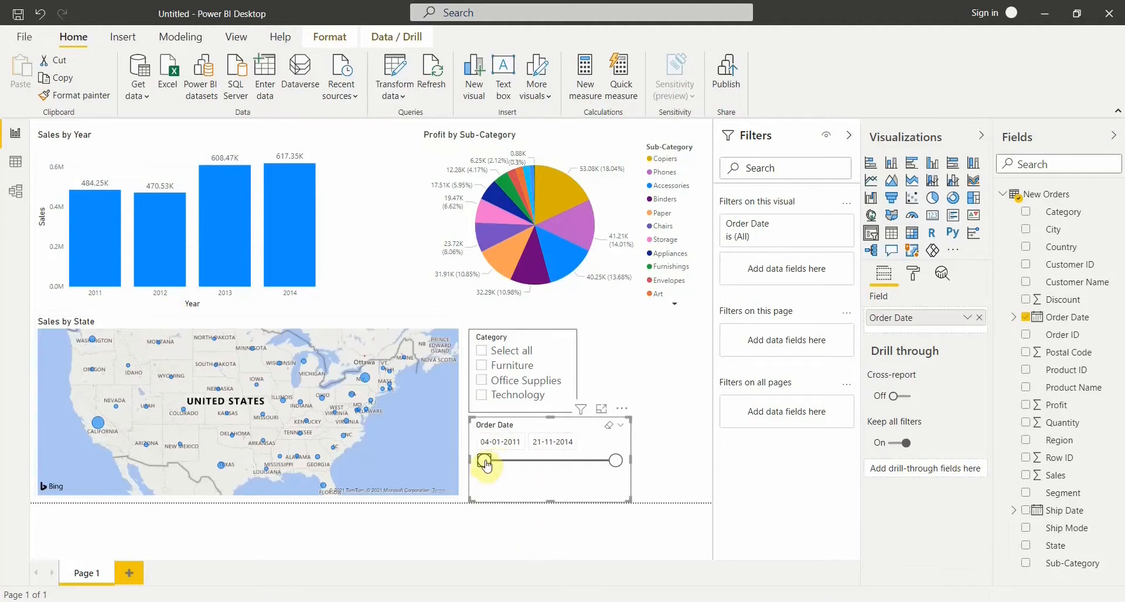
{"action": "left_click_drag", "start_coordinate": [484, 462], "coordinate": [559, 460]}
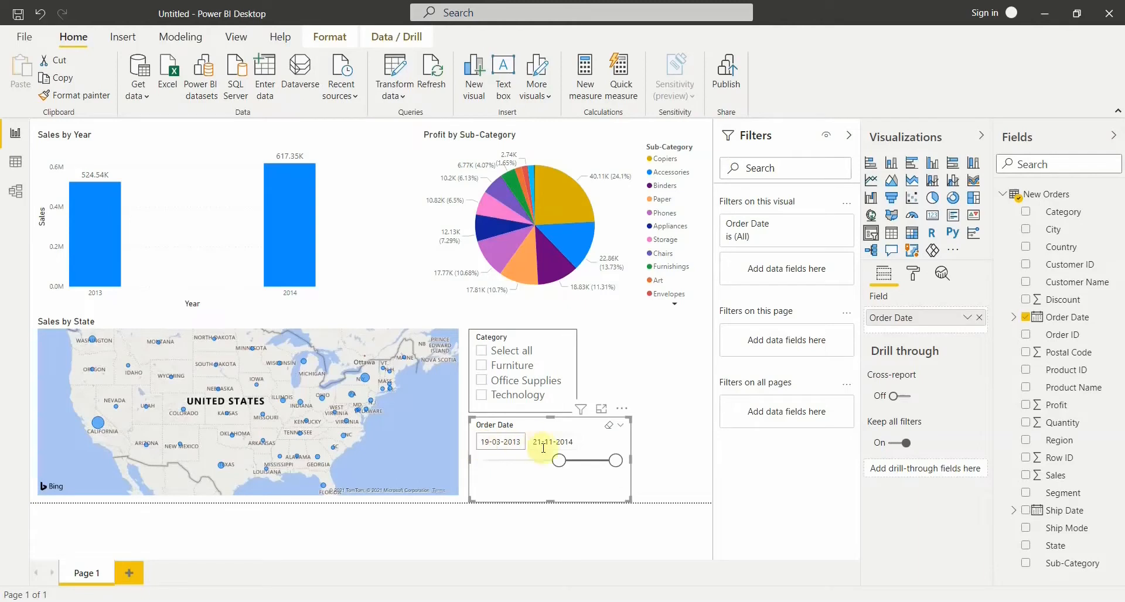
{"action": "left_click_drag", "start_coordinate": [562, 464], "coordinate": [482, 461]}
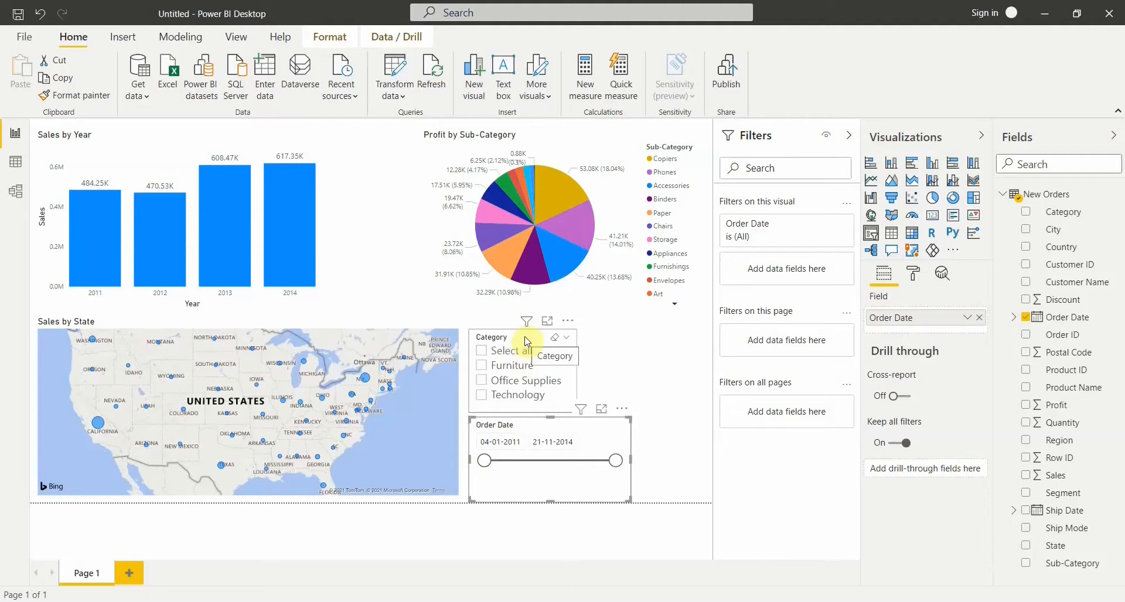
Check the Category slicer's type options without changing them, and switch the Order Date slicer's type to Before
{"action": "left_click", "coordinate": [566, 338]}
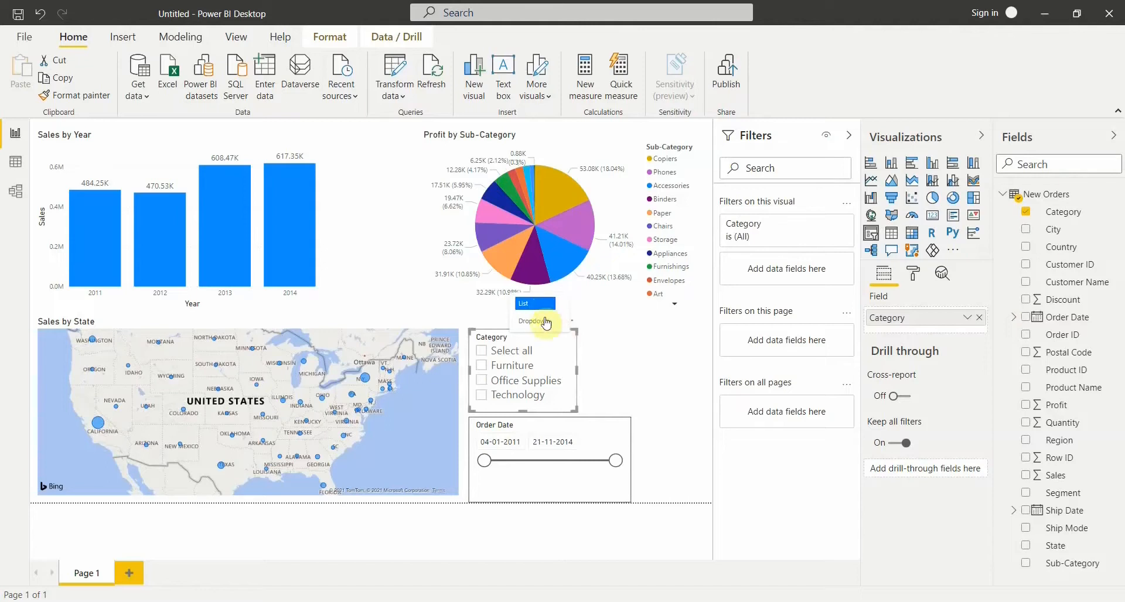
{"action": "left_click", "coordinate": [613, 342]}
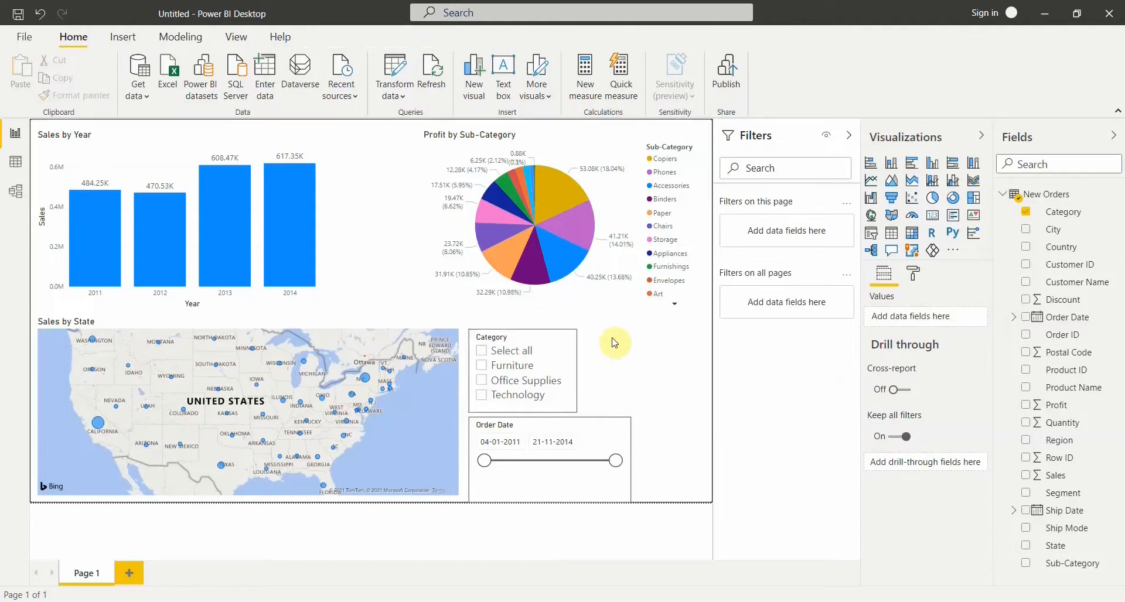
{"action": "mouse_move", "coordinate": [624, 430]}
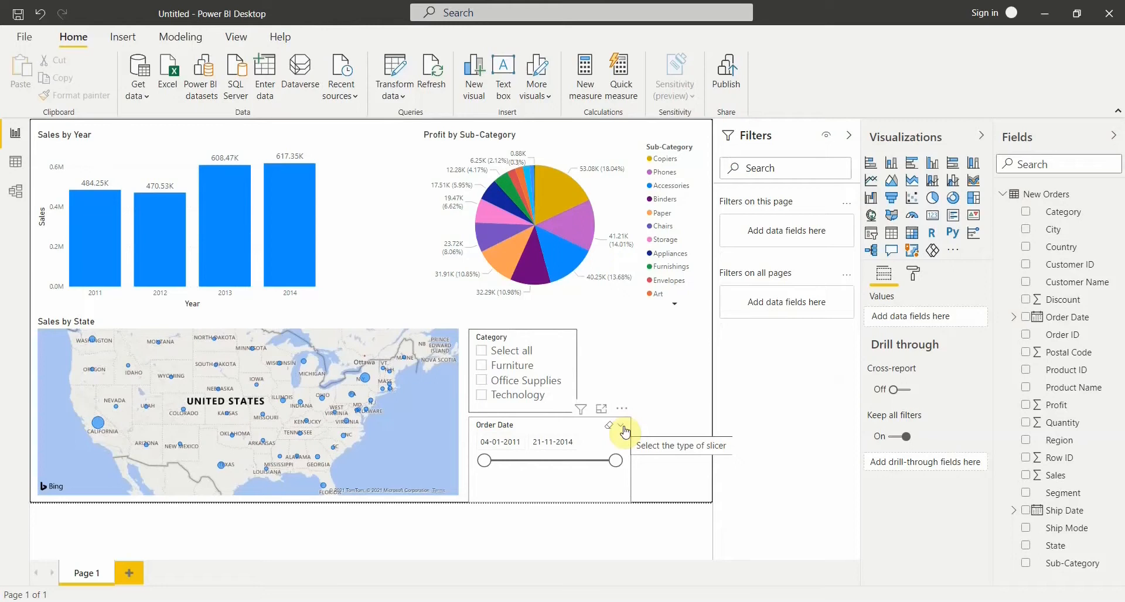
{"action": "left_click", "coordinate": [621, 426]}
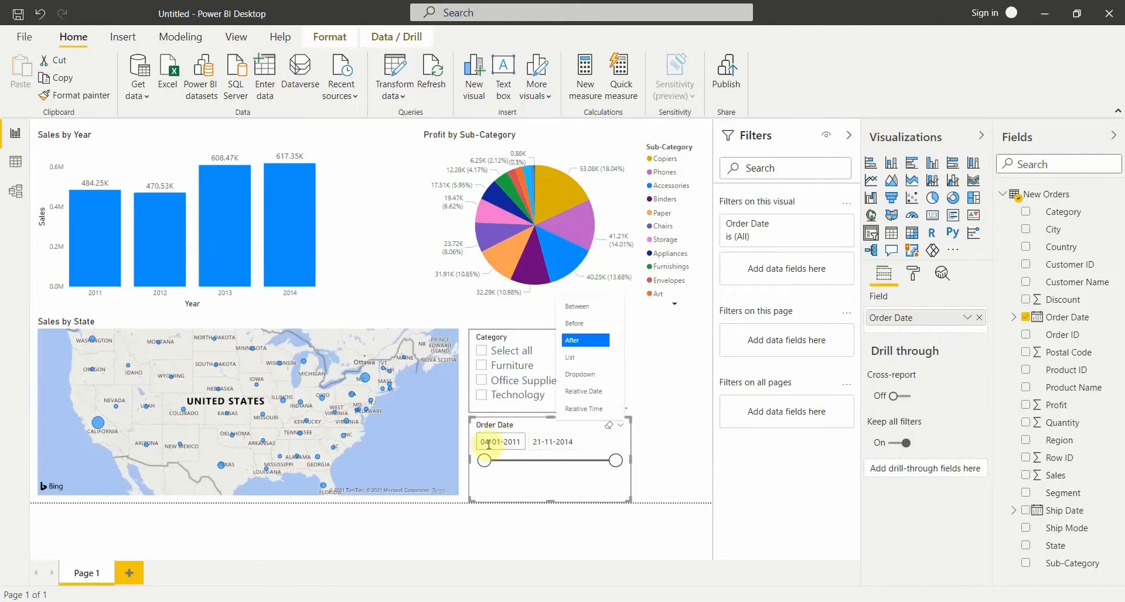
{"action": "left_click", "coordinate": [586, 324]}
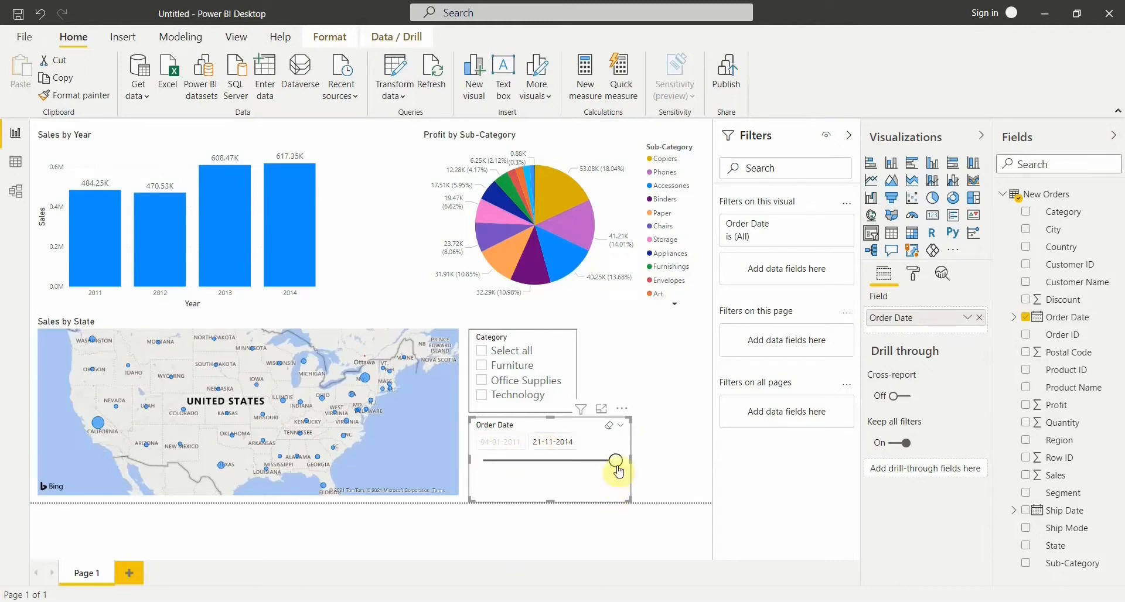
Extend the Order Date slicer's end date to 31-12-2014, keeping the Before type
{"action": "mouse_move", "coordinate": [618, 471]}
{"action": "left_mouse_down"}
{"action": "mouse_move", "coordinate": [606, 470]}
{"action": "mouse_move", "coordinate": [618, 469]}
{"action": "left_mouse_up"}
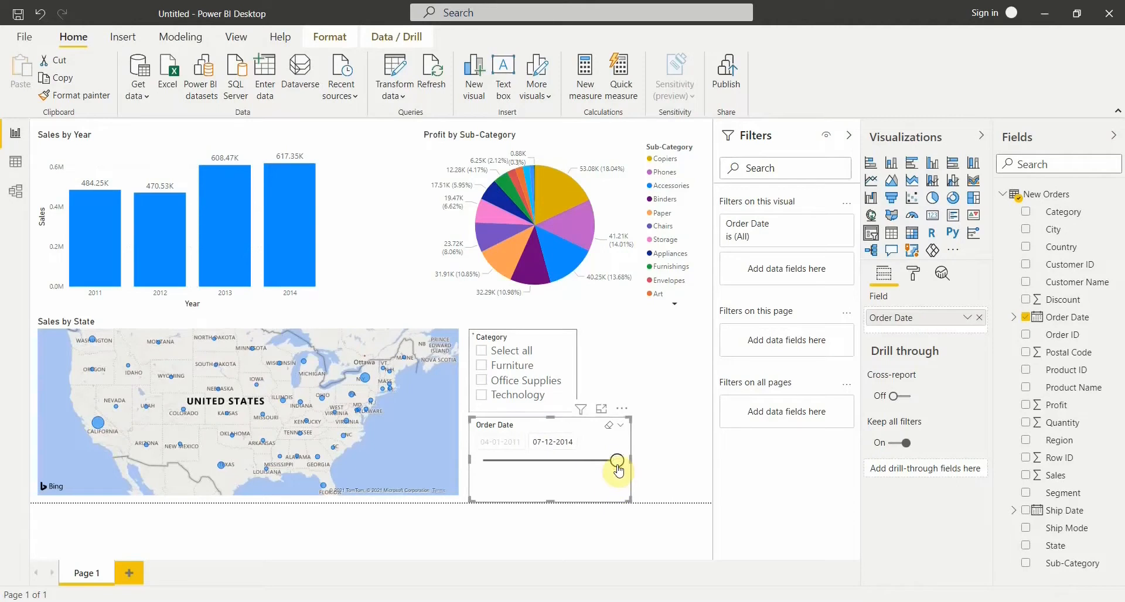
{"action": "left_click", "coordinate": [622, 431]}
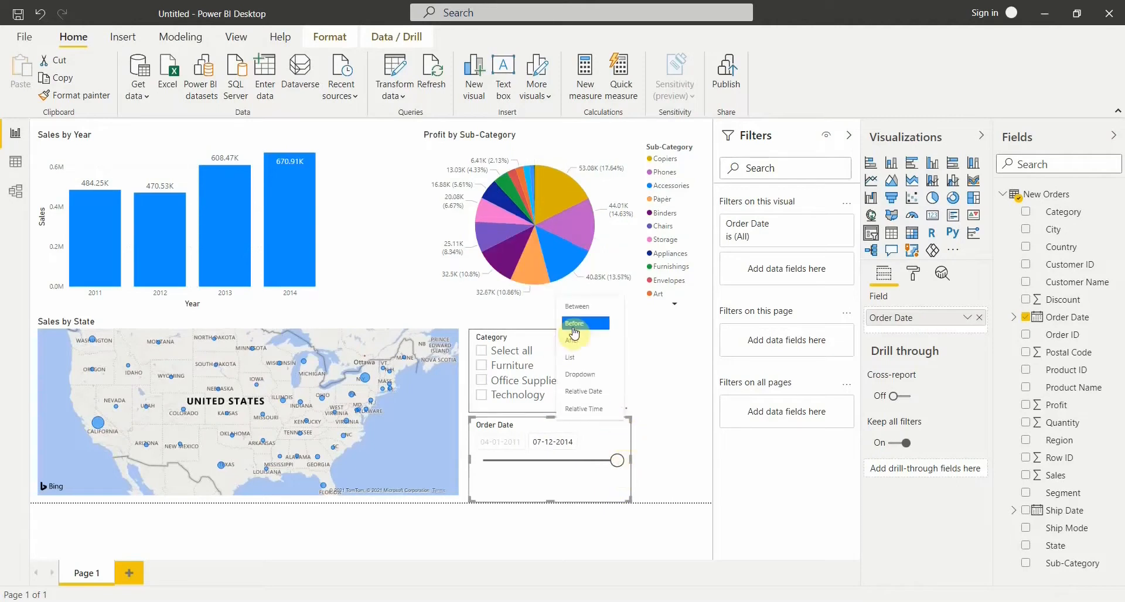
{"action": "left_click_drag", "start_coordinate": [616, 466], "coordinate": [628, 468]}
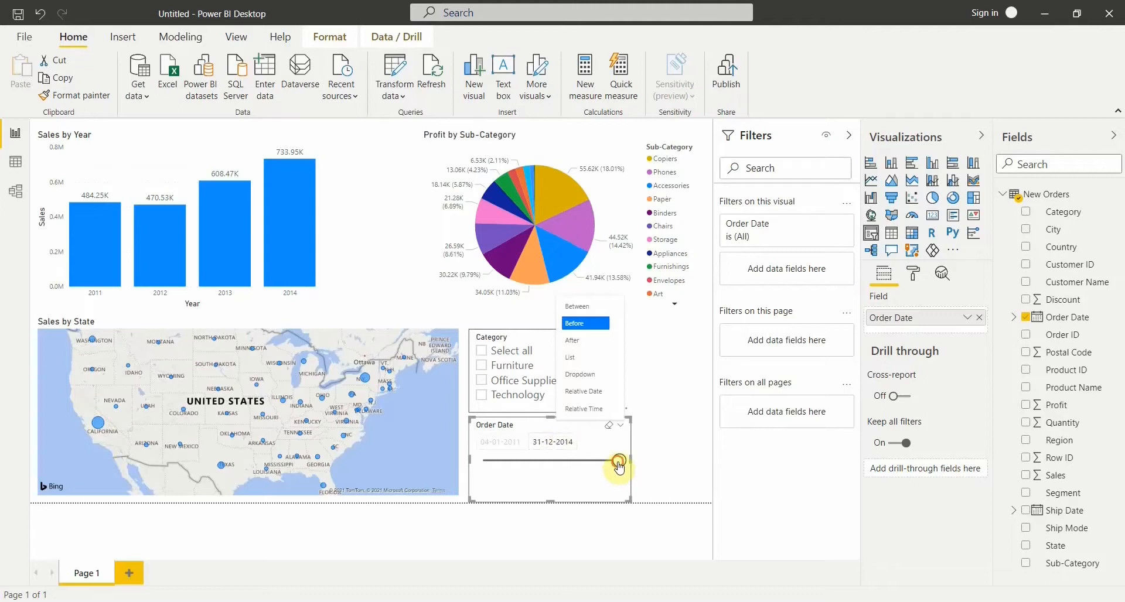
Test the Before filter with end dates 09-05-2013 and 01-11-2012, and return the end date to 31-12-2014
{"action": "left_click_drag", "start_coordinate": [619, 466], "coordinate": [563, 468]}
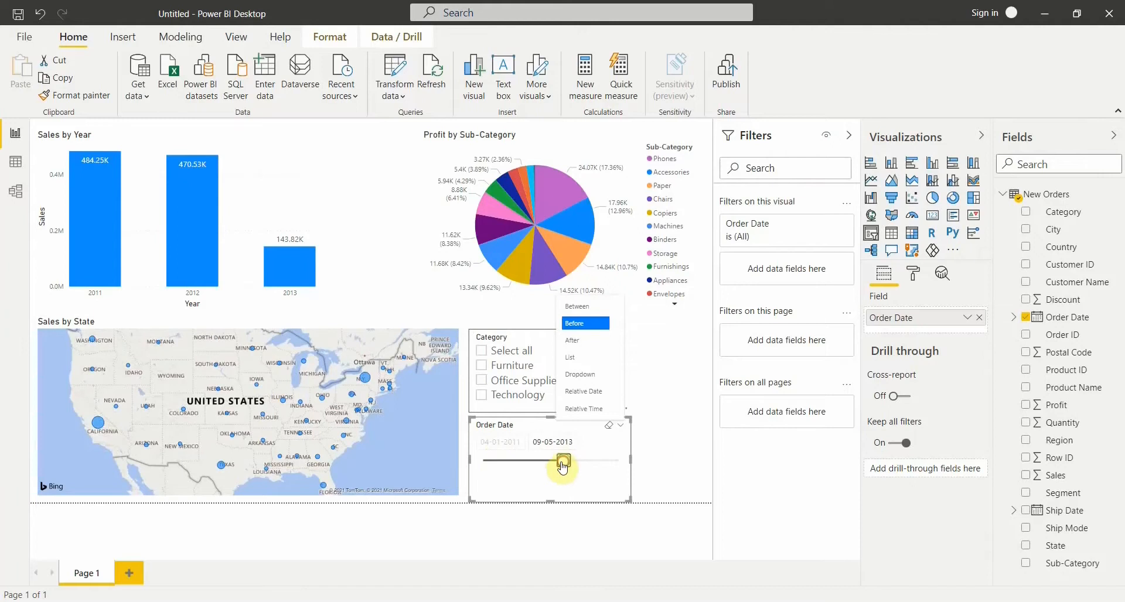
{"action": "left_click_drag", "start_coordinate": [564, 461], "coordinate": [546, 467]}
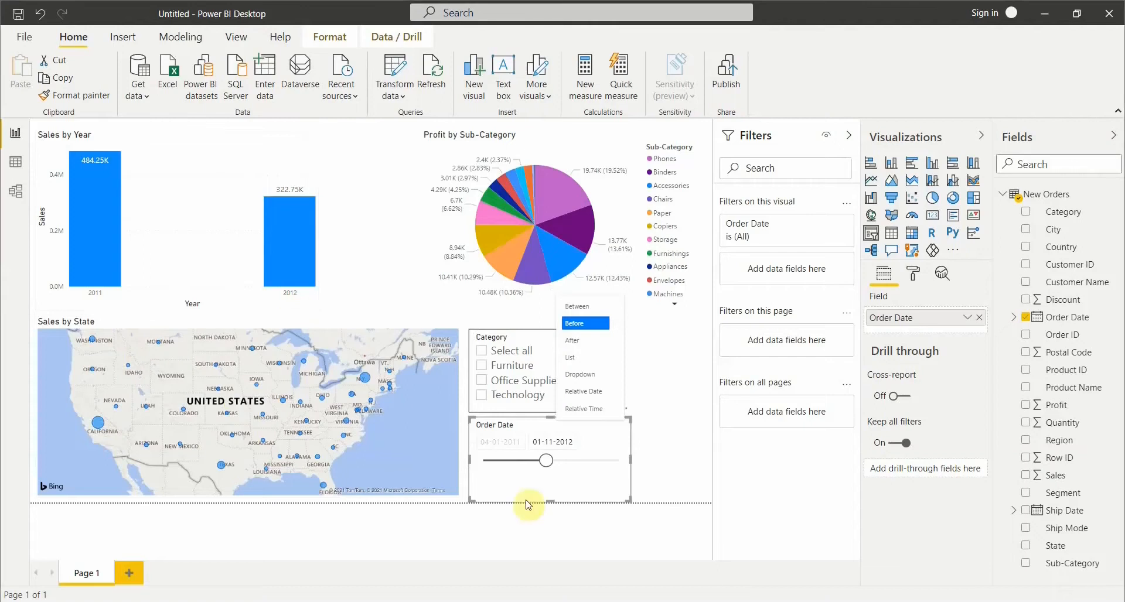
{"action": "left_click_drag", "start_coordinate": [547, 467], "coordinate": [629, 463]}
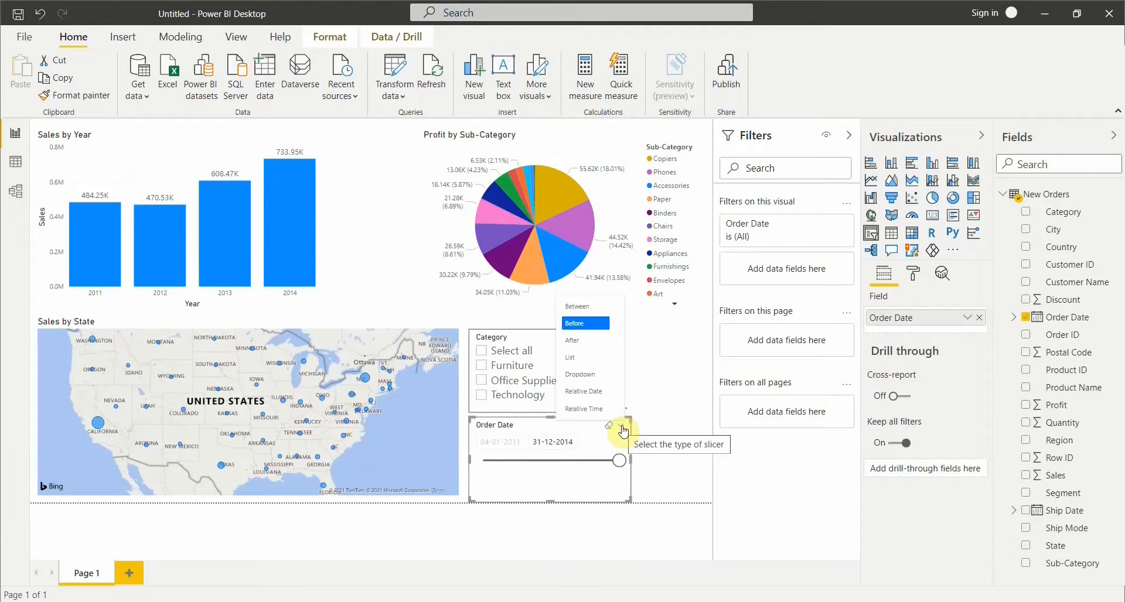
Switch the Order Date slicer's type from Before to After
{"action": "left_click", "coordinate": [622, 429]}
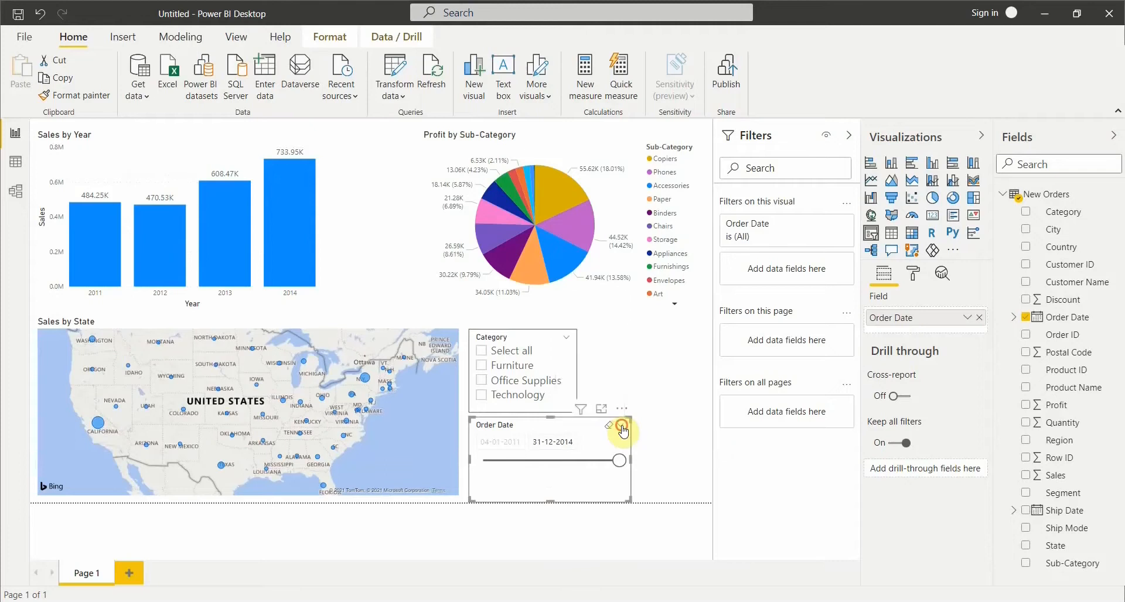
{"action": "left_click", "coordinate": [621, 430]}
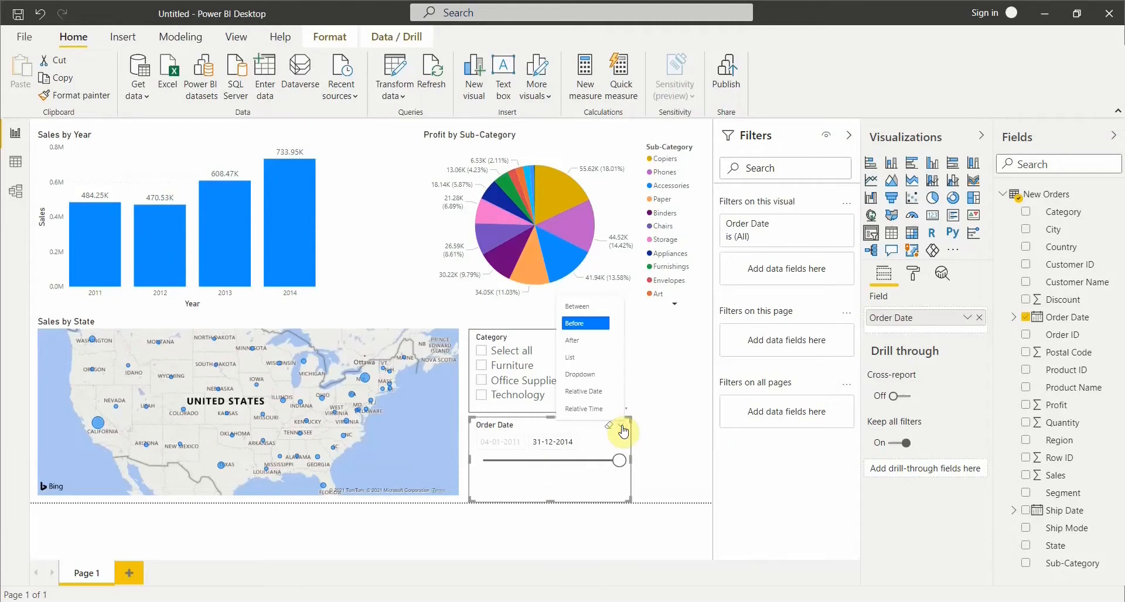
{"action": "left_click", "coordinate": [588, 340]}
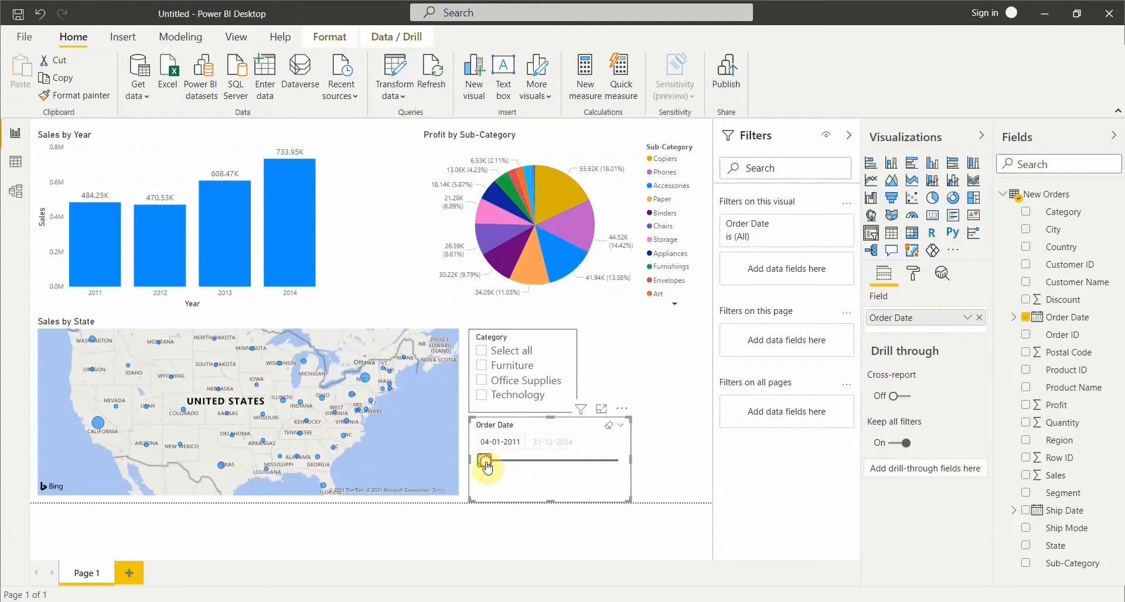
Test the After filter with start dates 29-04-2012 and 23-01-2013, and return the start date to 04-01-2011
{"action": "mouse_move", "coordinate": [486, 467]}
{"action": "left_mouse_down"}
{"action": "mouse_move", "coordinate": [503, 470]}
{"action": "mouse_move", "coordinate": [479, 466]}
{"action": "left_mouse_up"}
{"action": "left_click_drag", "start_coordinate": [487, 466], "coordinate": [532, 469]}
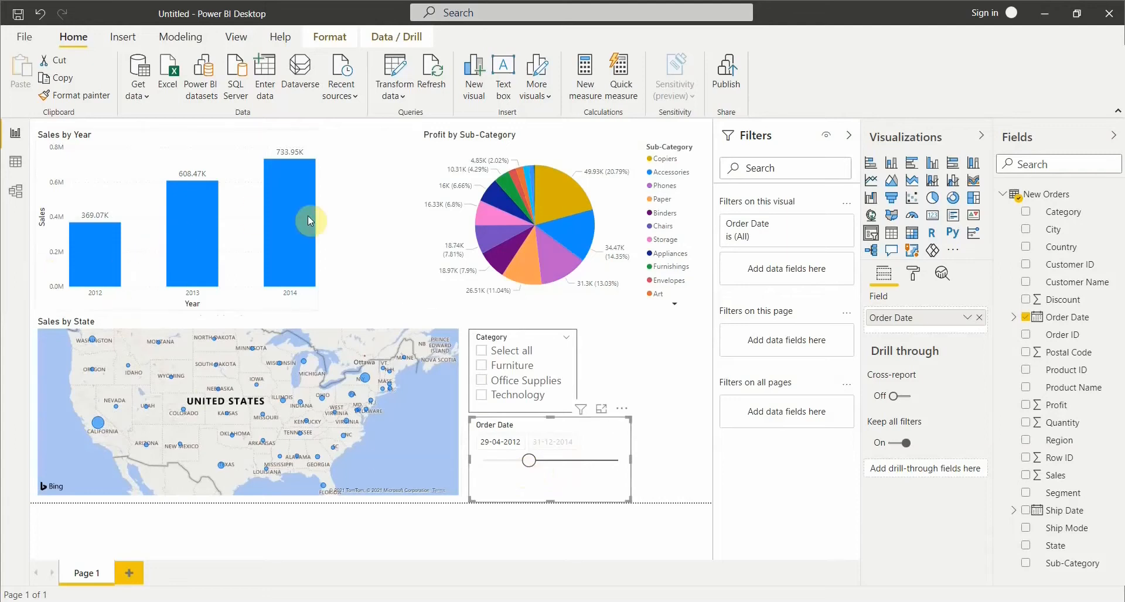
{"action": "mouse_move", "coordinate": [307, 220]}
{"action": "left_click_drag", "start_coordinate": [528, 460], "coordinate": [558, 467]}
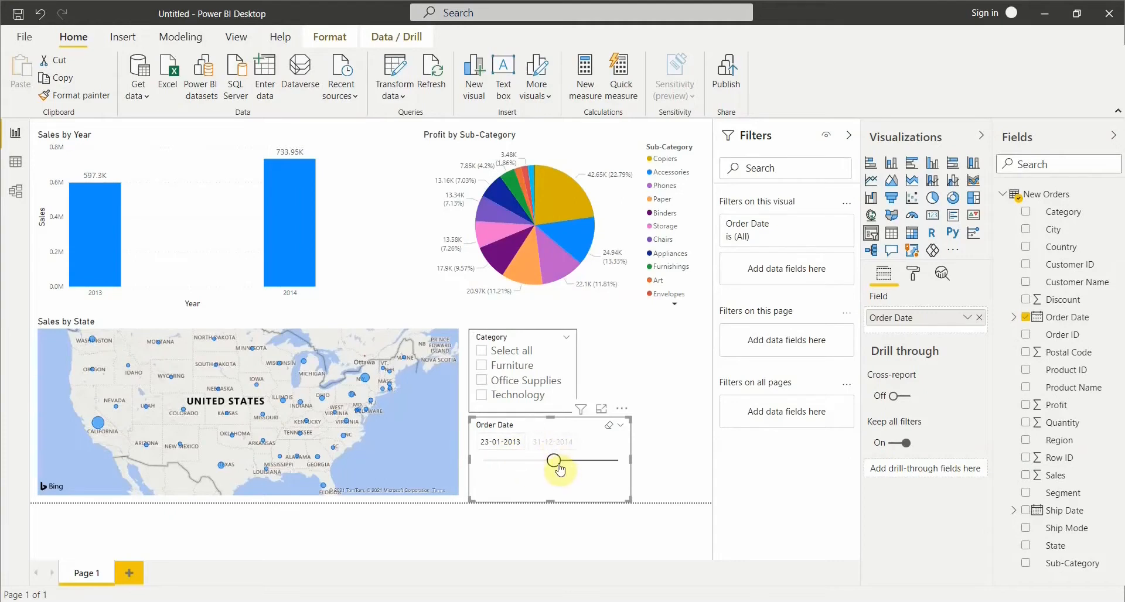
{"action": "left_click_drag", "start_coordinate": [554, 467], "coordinate": [481, 466]}
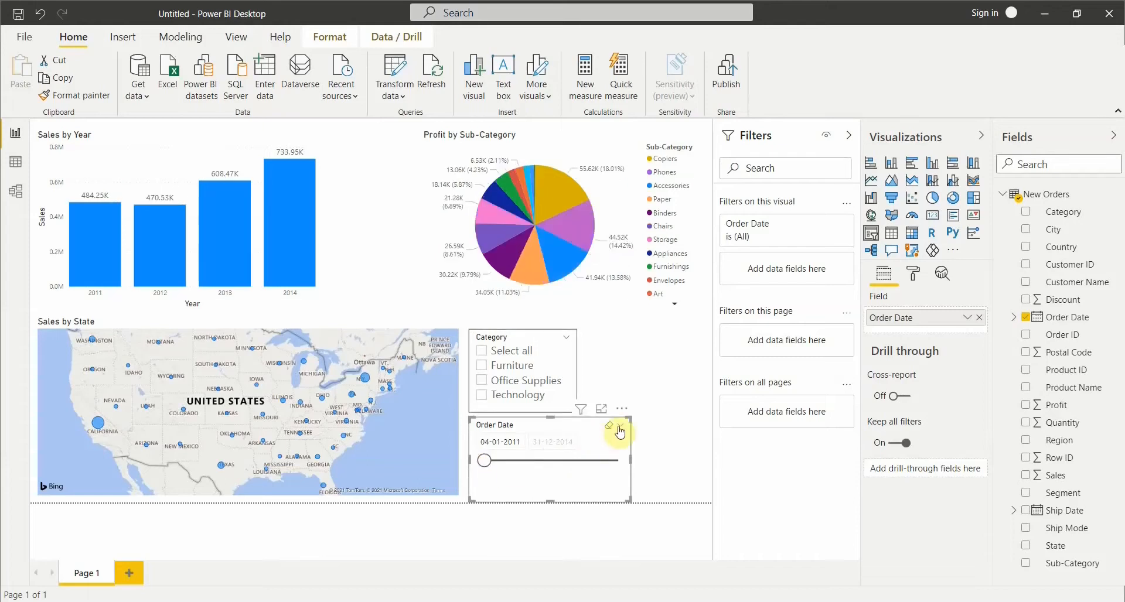
Switch the Order Date slicer's type to List and look through its first dates
{"action": "left_click", "coordinate": [618, 427]}
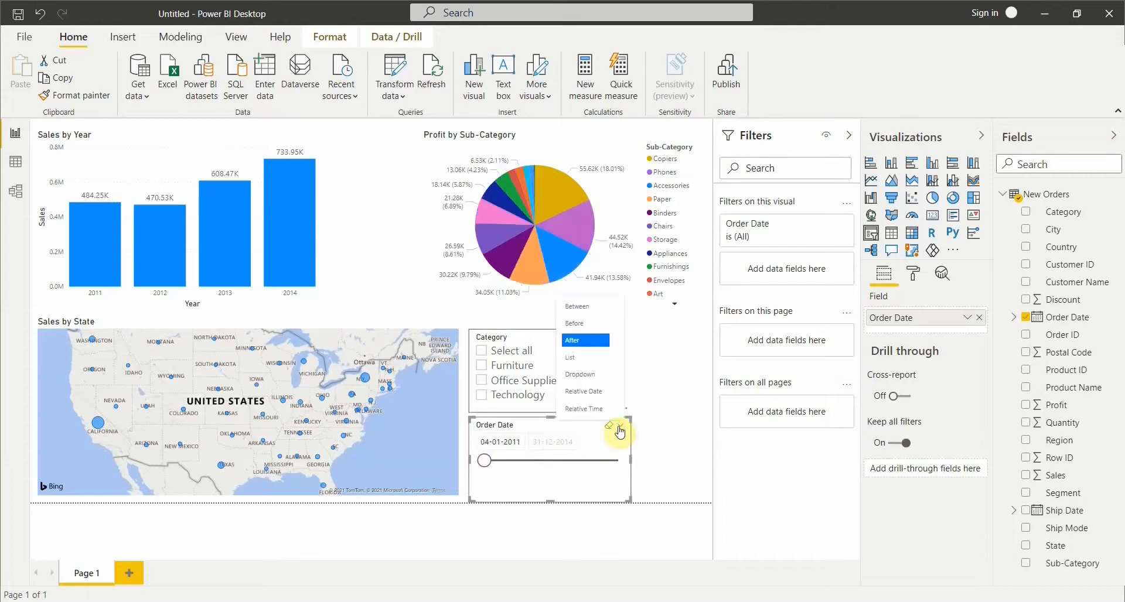
{"action": "left_click", "coordinate": [580, 357]}
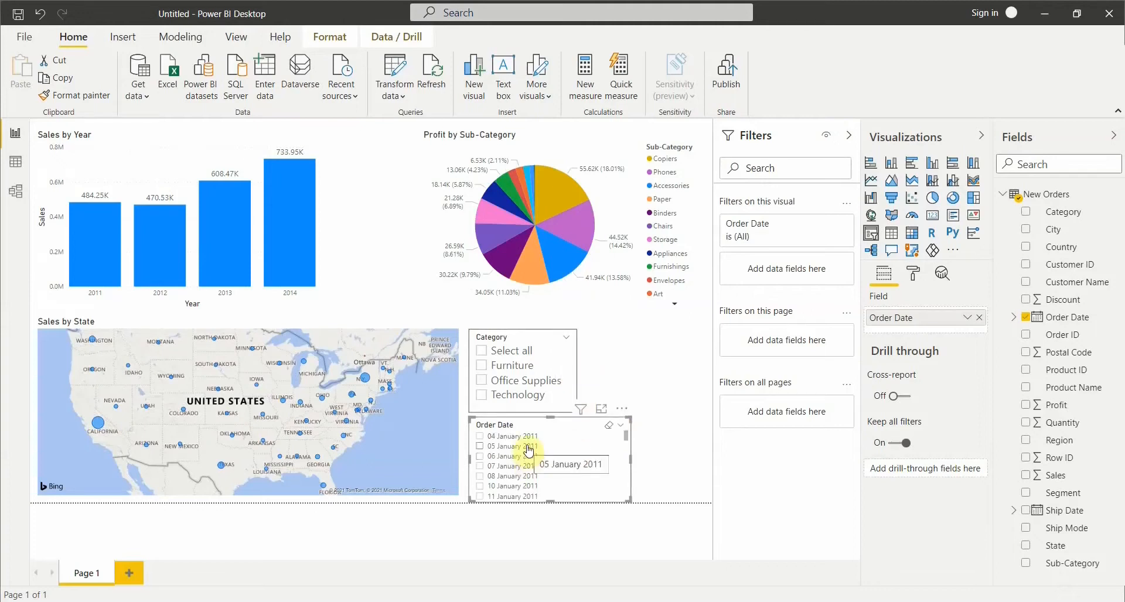
{"action": "scroll", "coordinate": [502, 485], "scroll_direction": "down", "scroll_amount": 3}
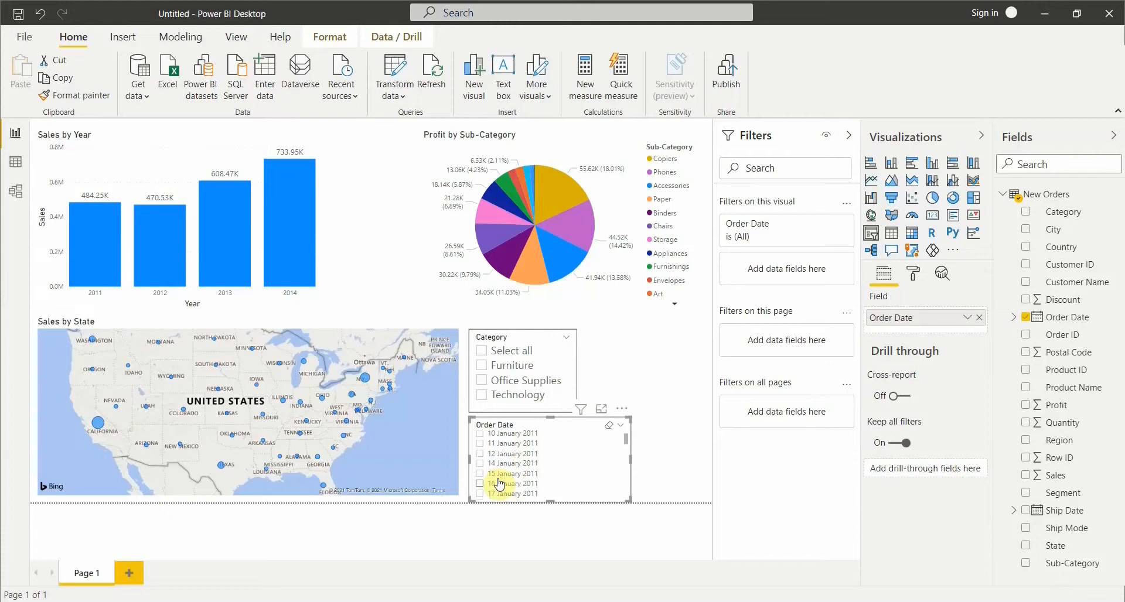
Filter the report by 20, 21 and 28 January 2011 one at a time in the Order Date list
{"action": "left_click", "coordinate": [524, 462]}
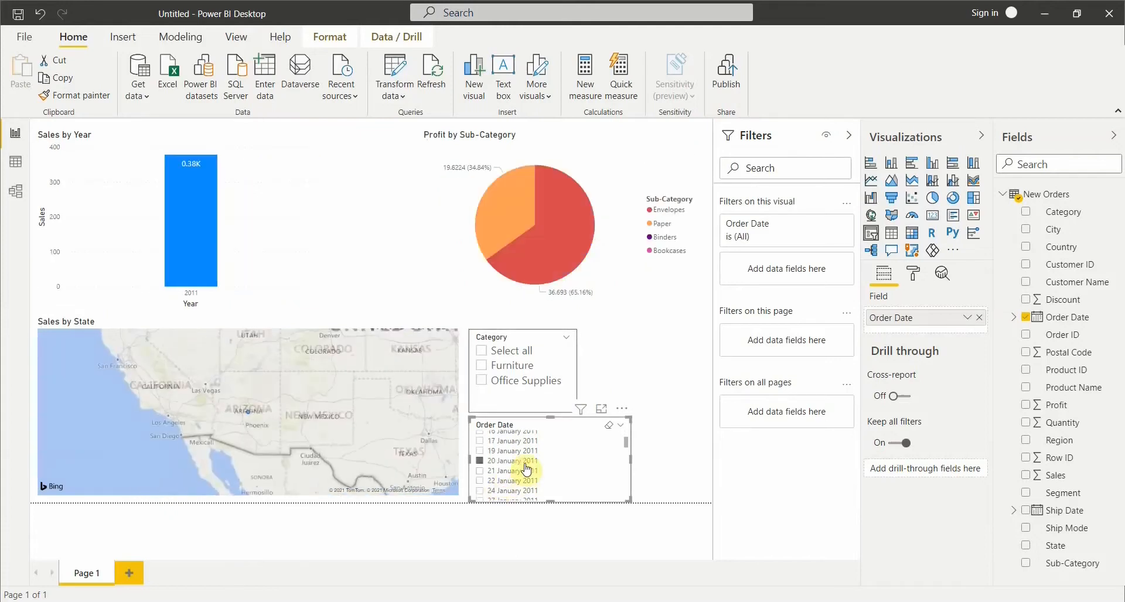
{"action": "left_click", "coordinate": [526, 471]}
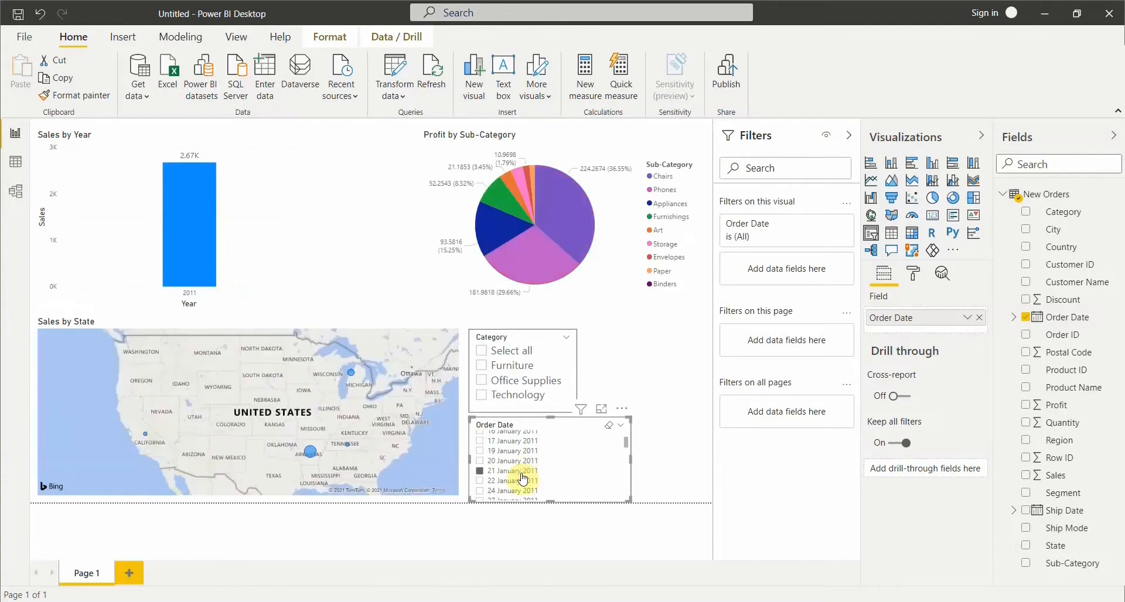
{"action": "scroll", "coordinate": [523, 479], "scroll_direction": "down", "scroll_amount": 2}
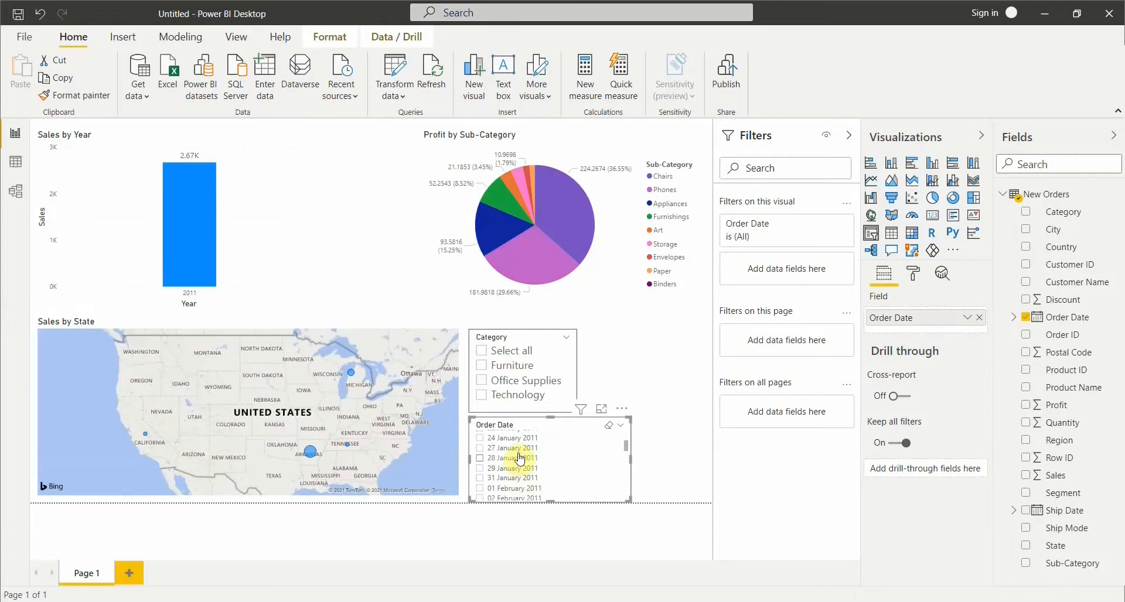
{"action": "left_click", "coordinate": [520, 458]}
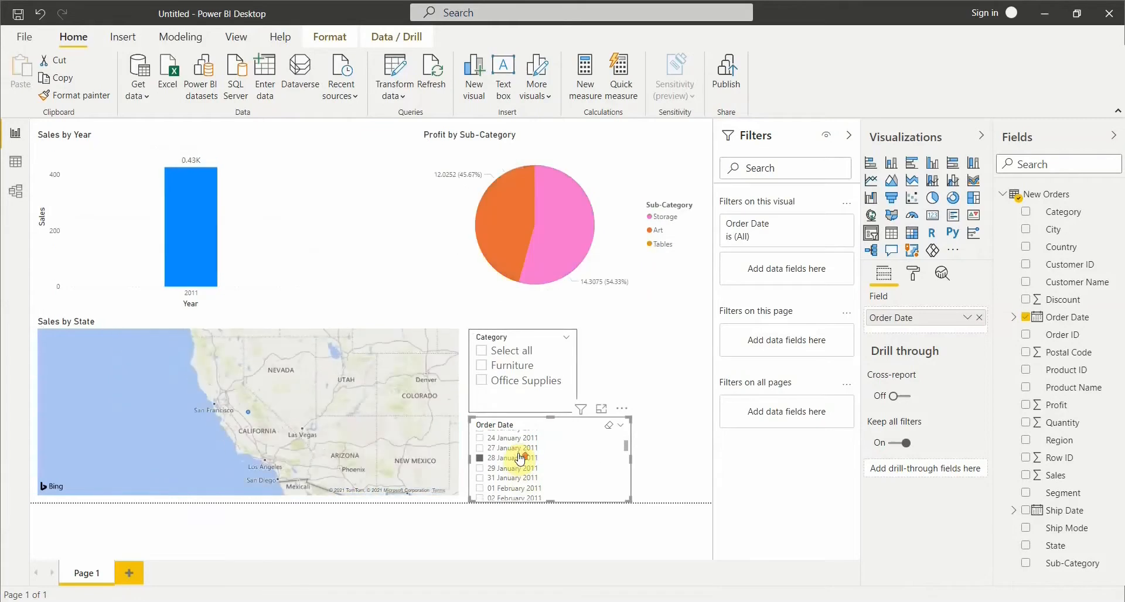
{"action": "scroll", "coordinate": [520, 458], "scroll_direction": "up", "scroll_amount": 5}
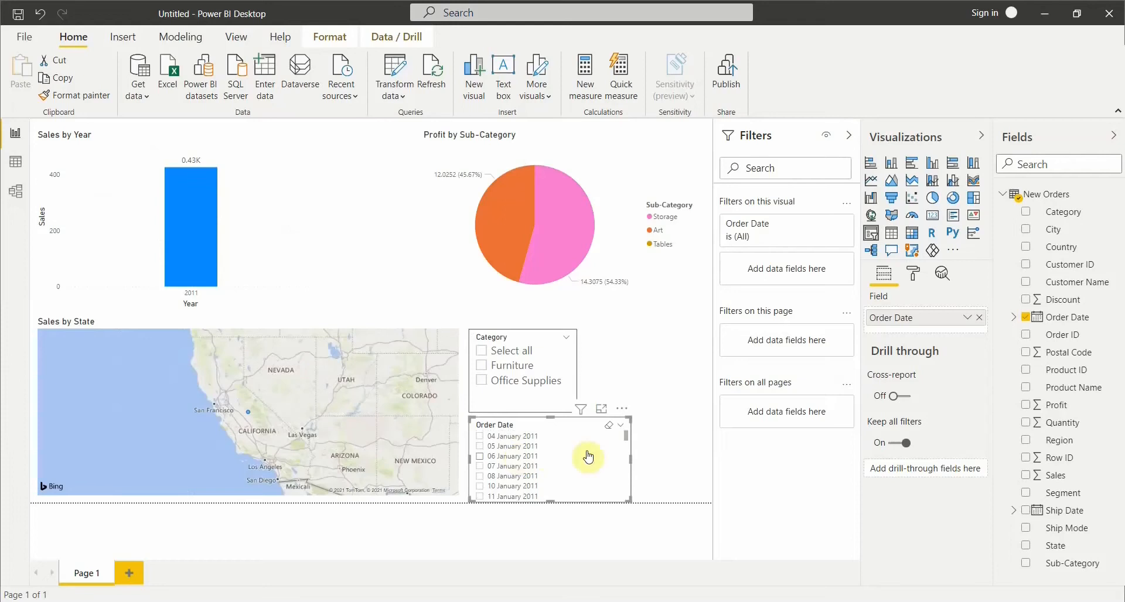
Turn on the "Select all" option in the Order Date slicer's selection controls
{"action": "left_click", "coordinate": [916, 280]}
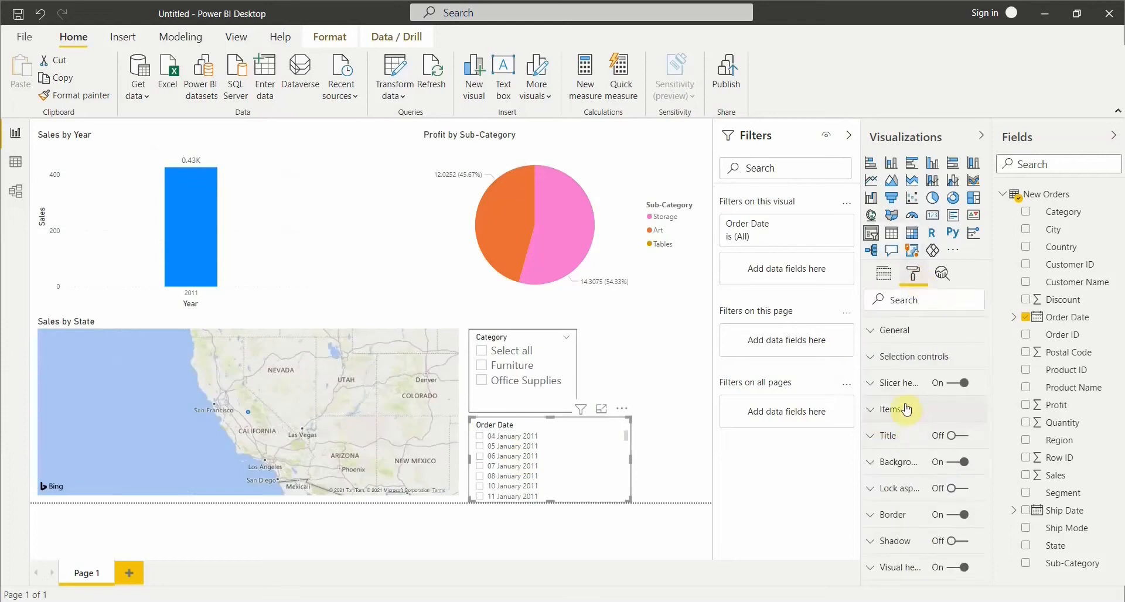
{"action": "left_click", "coordinate": [905, 360]}
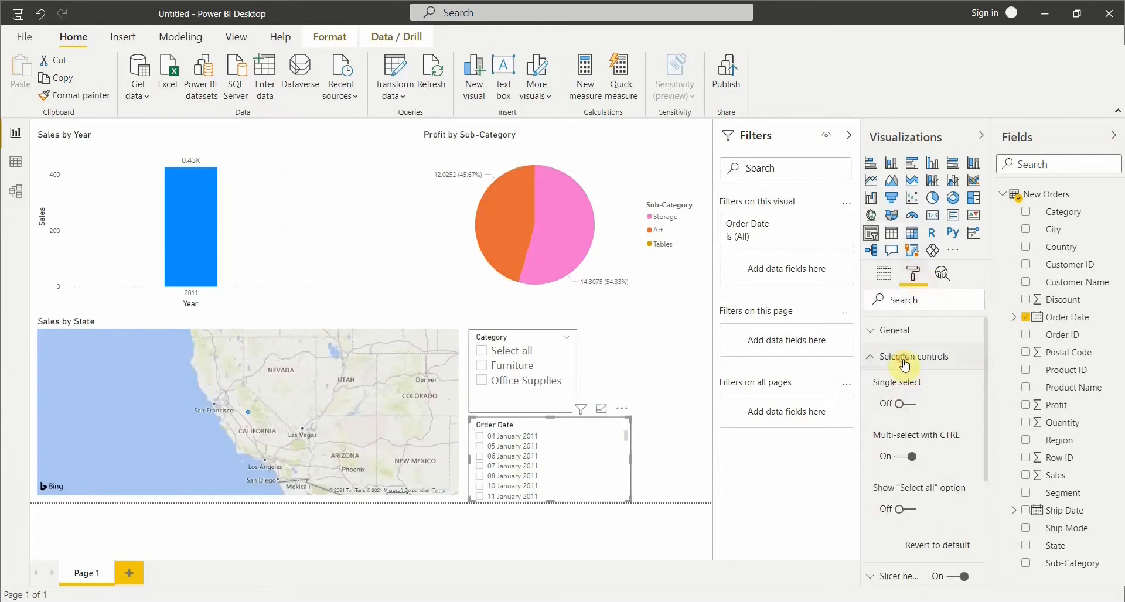
{"action": "left_click", "coordinate": [915, 514]}
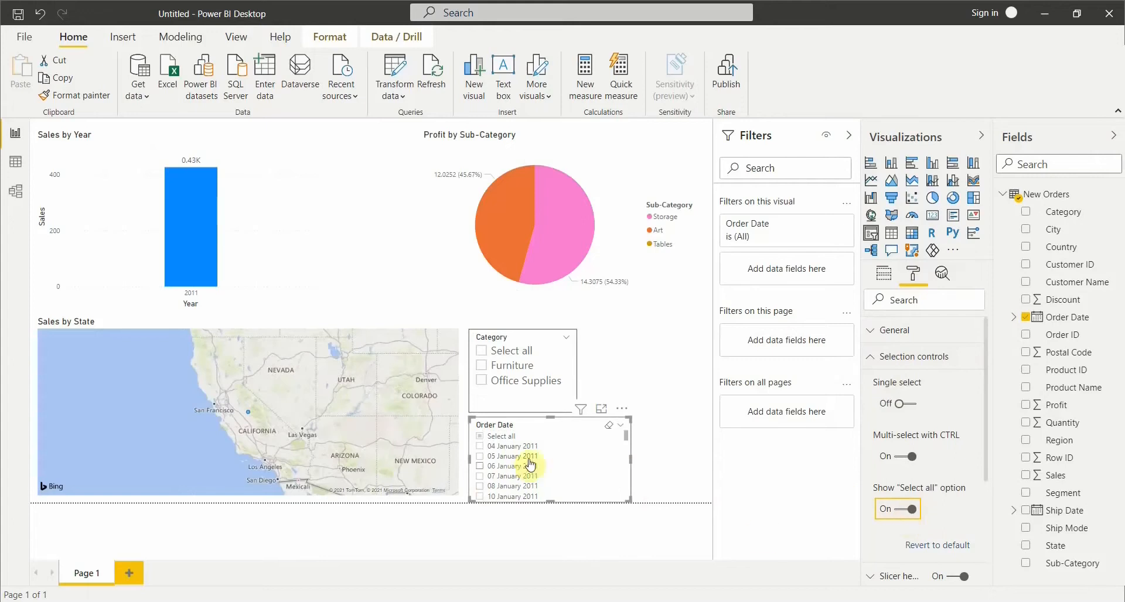
Test Select all in the Order Date slicer by selecting and clearing every date, and pick 04 January 2011
{"action": "left_click", "coordinate": [518, 438]}
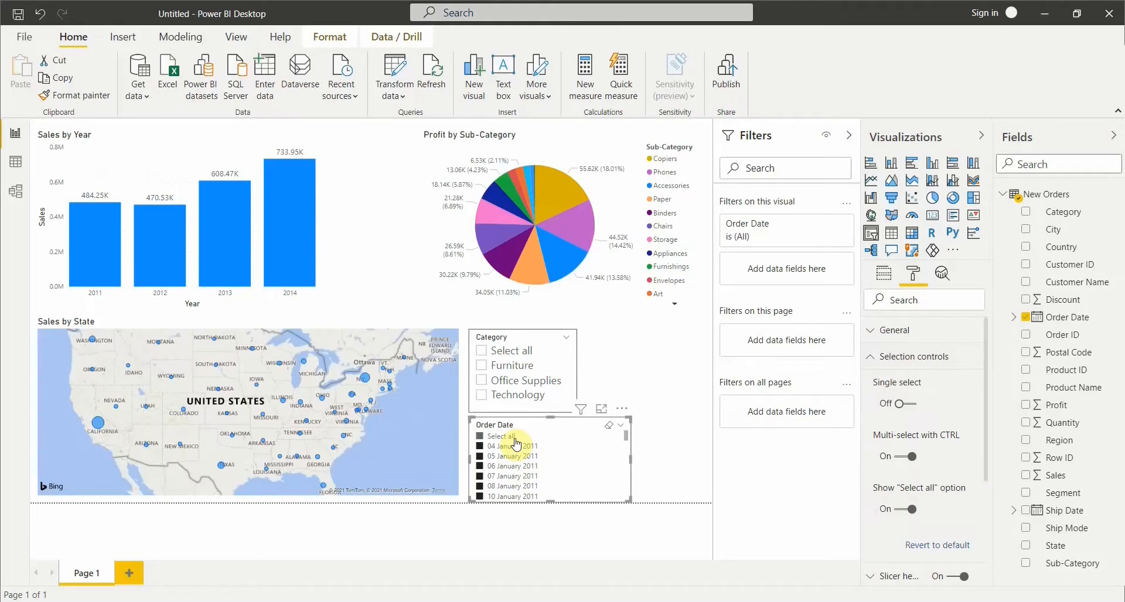
{"action": "left_click", "coordinate": [515, 439]}
{"action": "left_click", "coordinate": [533, 448]}
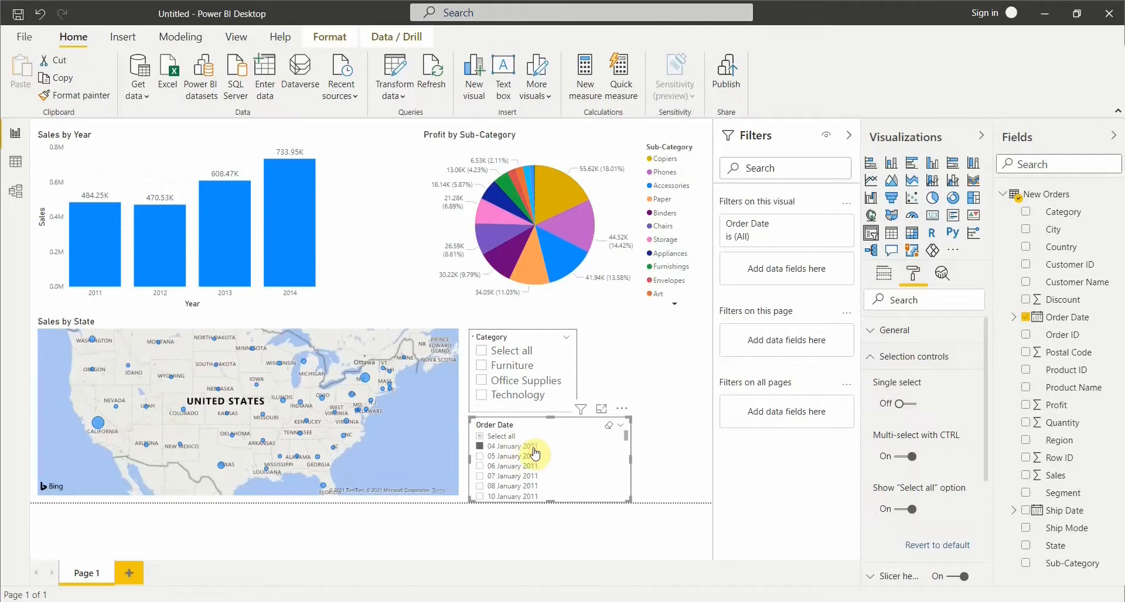
Filter the report by 02 February, 18 February and 04 January 2011 in turn, and clear the Order Date selection
{"action": "scroll", "coordinate": [527, 457], "scroll_direction": "down", "scroll_amount": 5}
{"action": "left_click", "coordinate": [517, 456]}
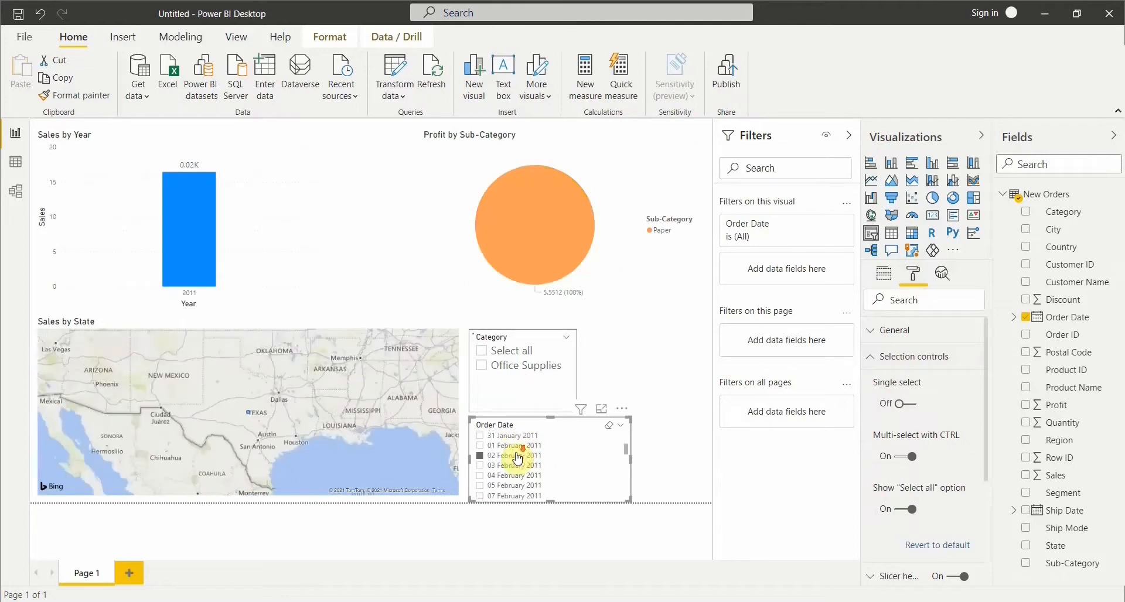
{"action": "scroll", "coordinate": [518, 457], "scroll_direction": "down", "scroll_amount": 5}
{"action": "left_click", "coordinate": [520, 471]}
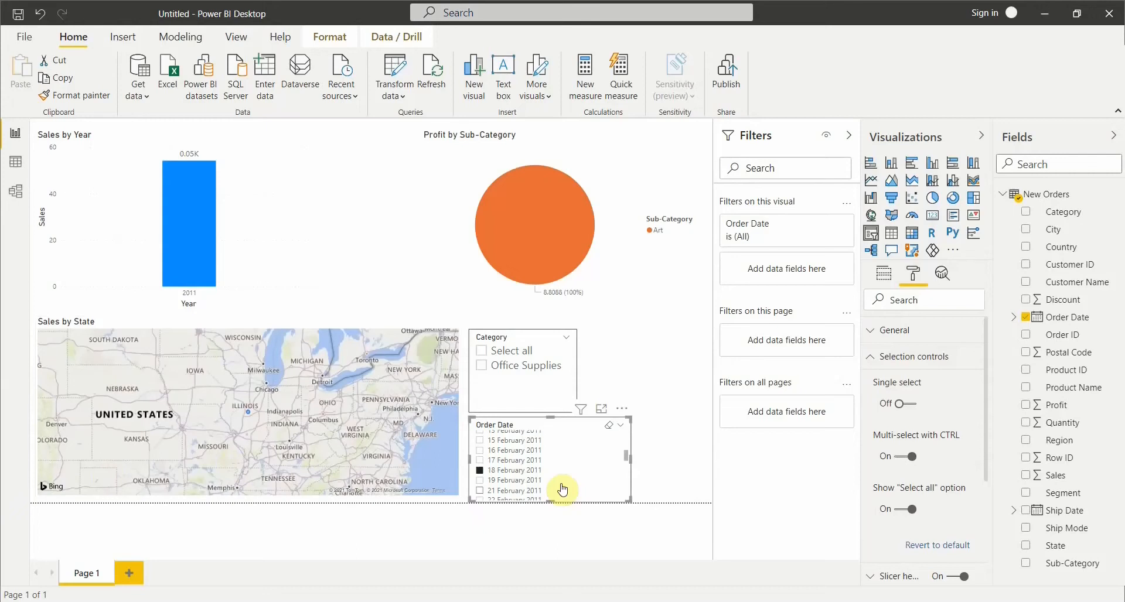
{"action": "scroll", "coordinate": [562, 489], "scroll_direction": "up", "scroll_amount": 15}
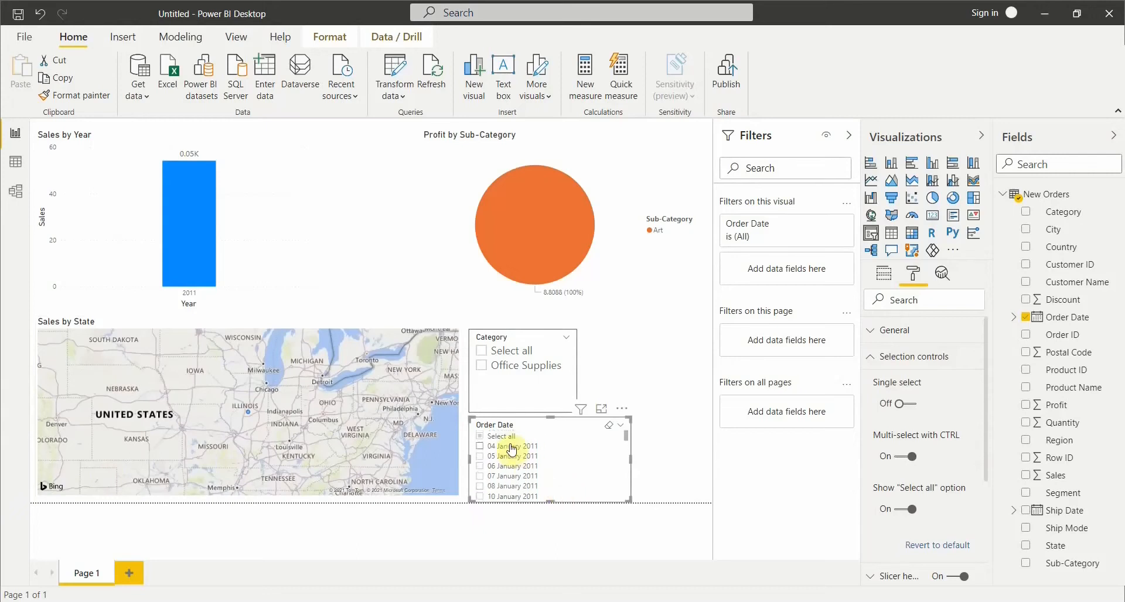
{"action": "left_click", "coordinate": [513, 446]}
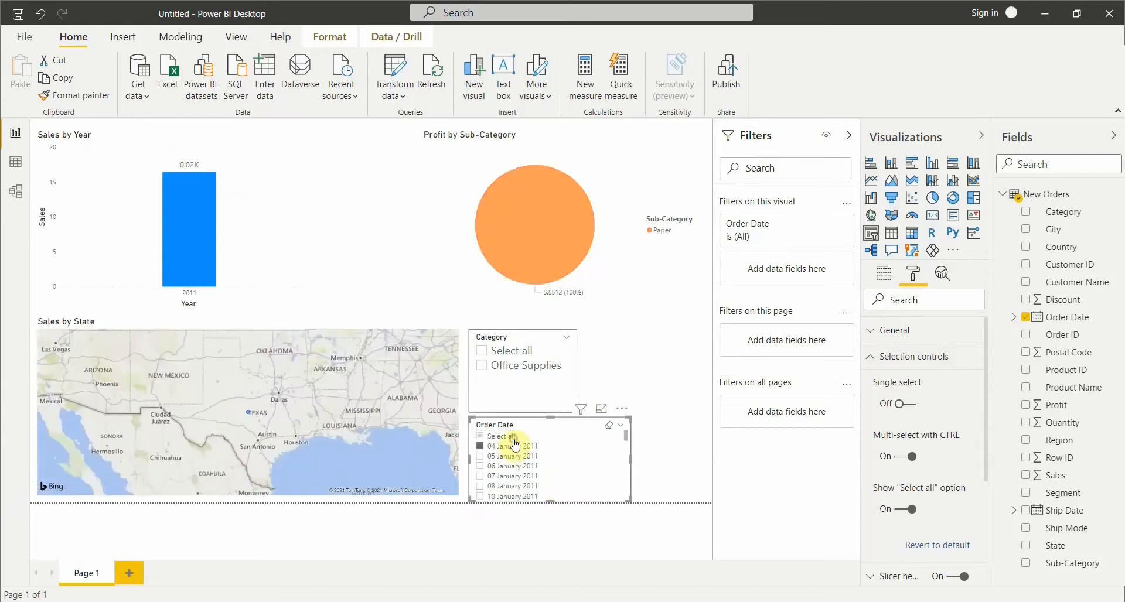
{"action": "left_click", "coordinate": [514, 444]}
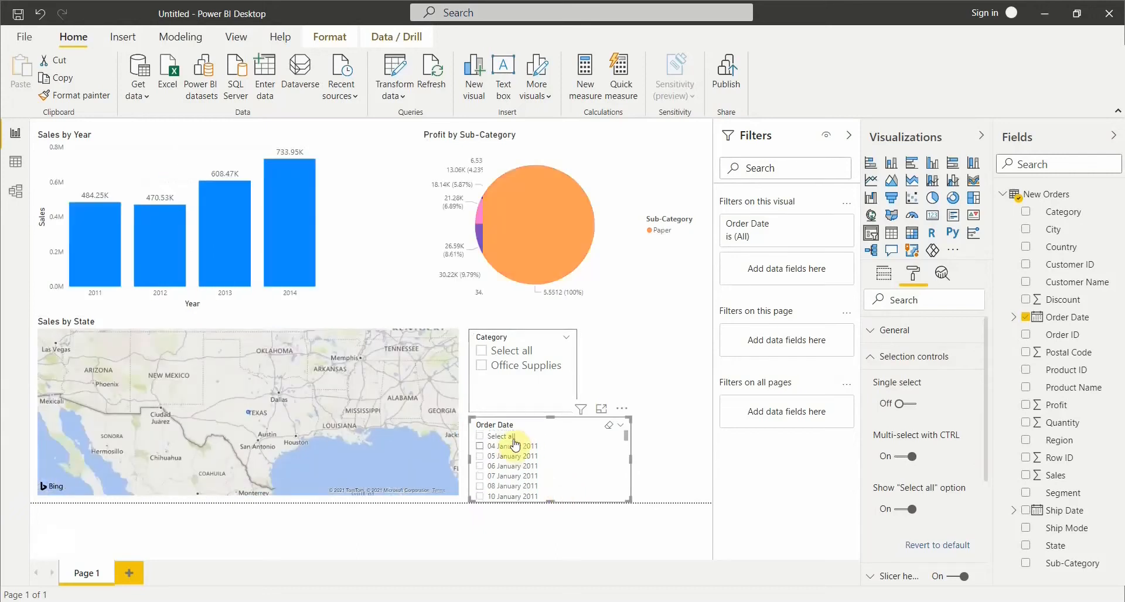
Switch the Order Date slicer's type to Dropdown and browse its date list without selecting a date
{"action": "left_click", "coordinate": [619, 433]}
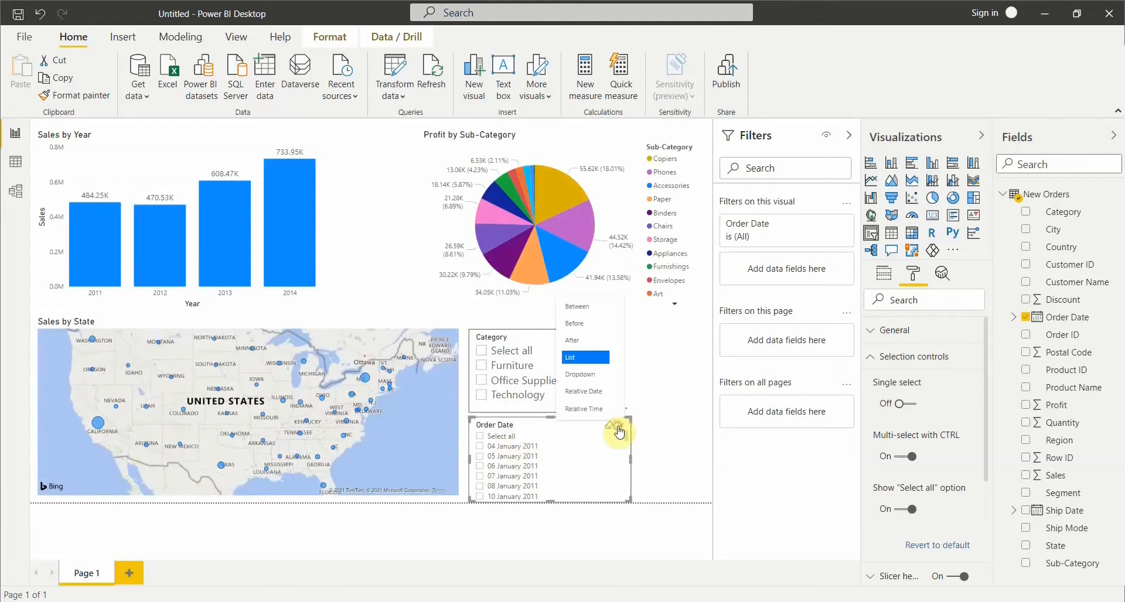
{"action": "left_click", "coordinate": [589, 380]}
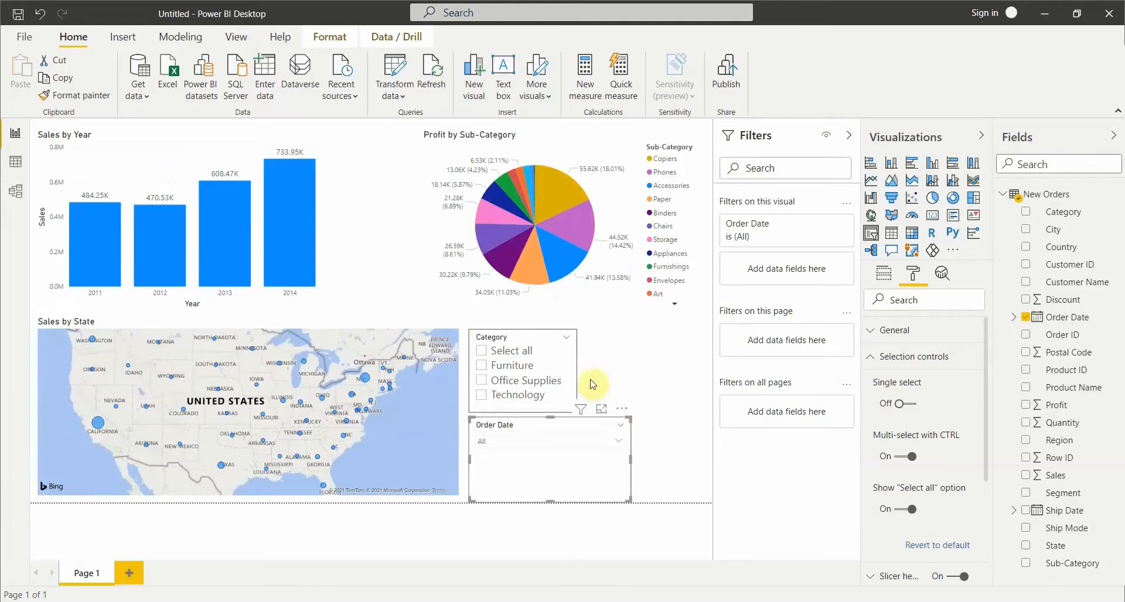
{"action": "left_click", "coordinate": [618, 443]}
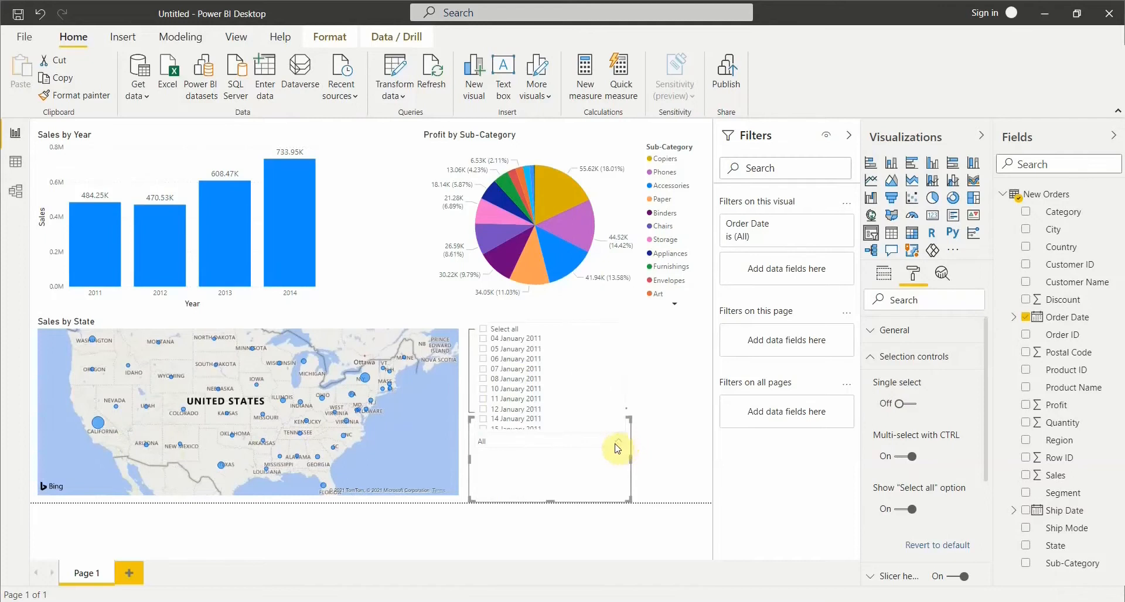
{"action": "scroll", "coordinate": [518, 381], "scroll_direction": "down", "scroll_amount": 3}
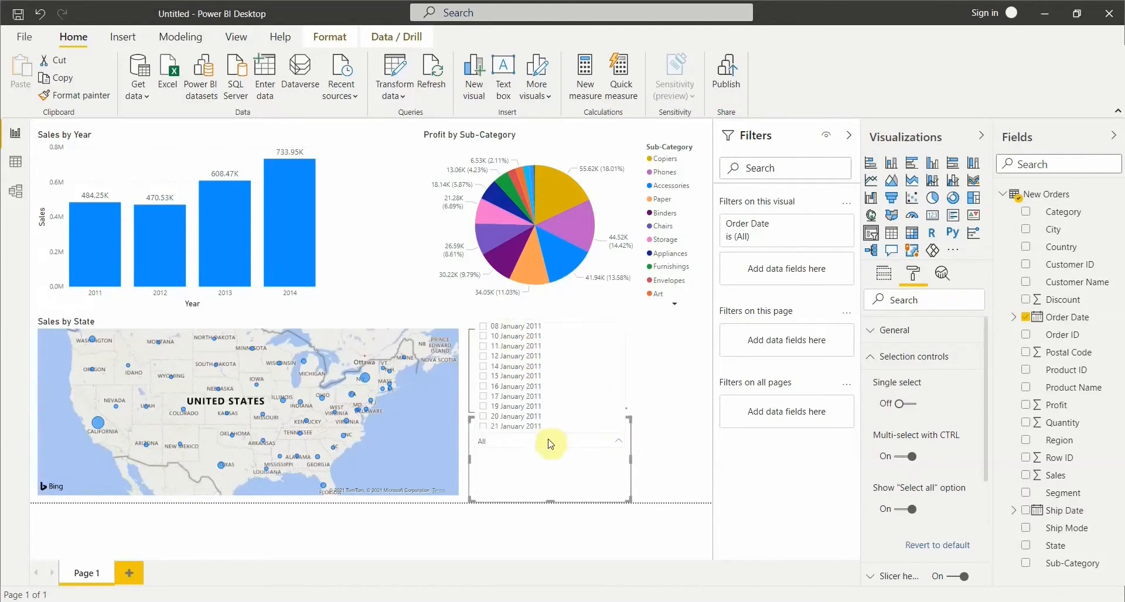
{"action": "scroll", "coordinate": [540, 409], "scroll_direction": "down", "scroll_amount": 2}
{"action": "left_click", "coordinate": [569, 490]}
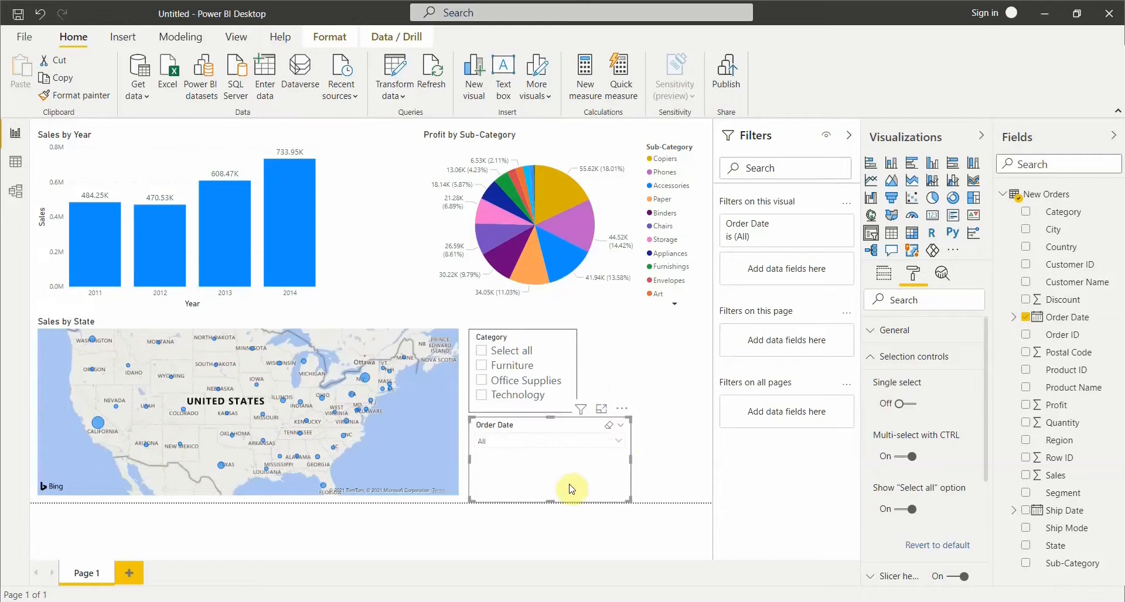
Switch the Order Date slicer's type to Relative Date and check the Last, Next and This options without changing them
{"action": "left_click", "coordinate": [621, 426]}
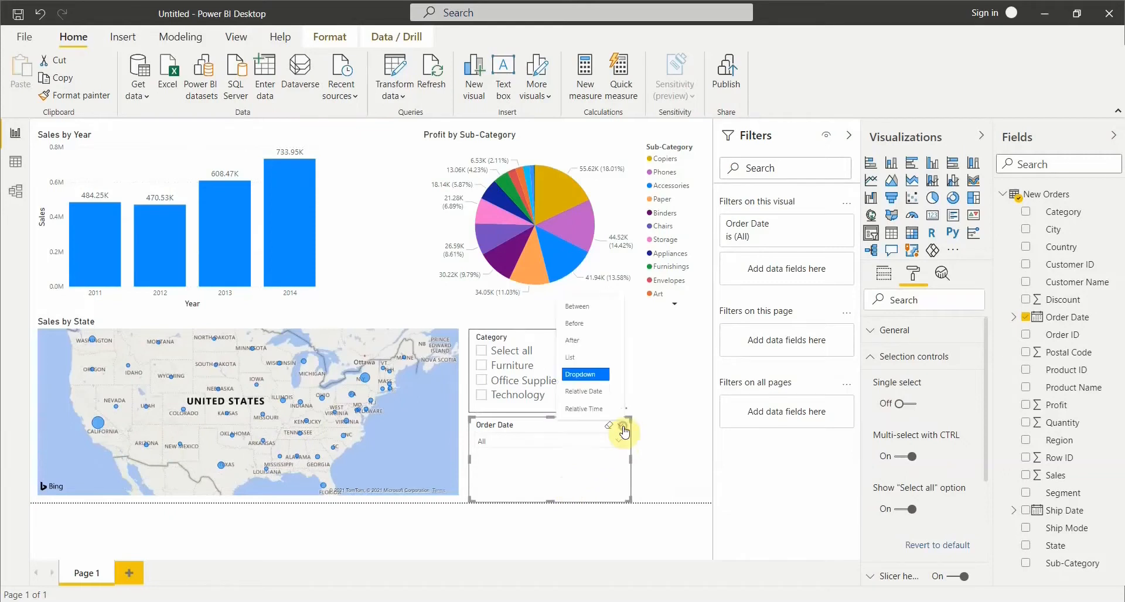
{"action": "left_click", "coordinate": [585, 391]}
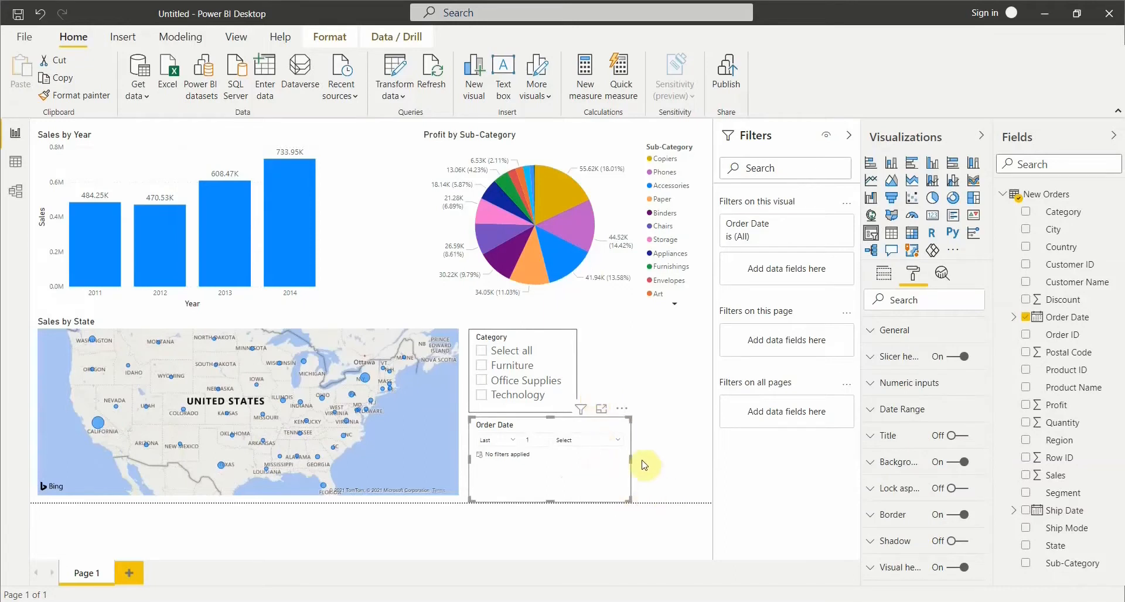
{"action": "left_click", "coordinate": [515, 443]}
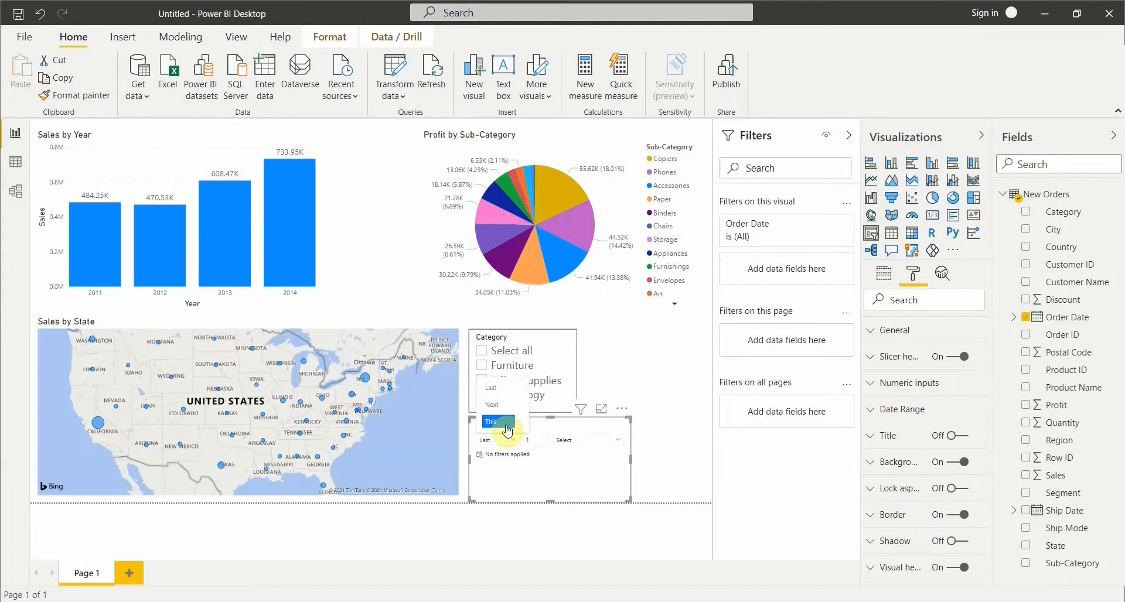
{"action": "left_click", "coordinate": [516, 487]}
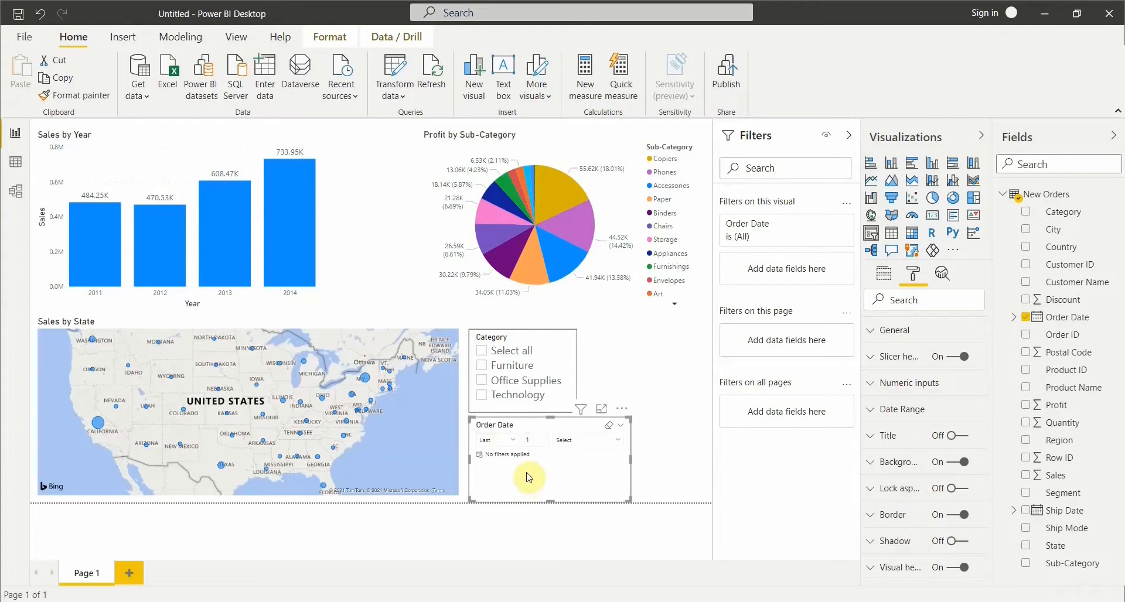
Set the Order Date slicer's relative date filter to Last 5 Years (Calendar)
{"action": "left_click", "coordinate": [526, 438]}
{"action": "left_click", "coordinate": [508, 440]}
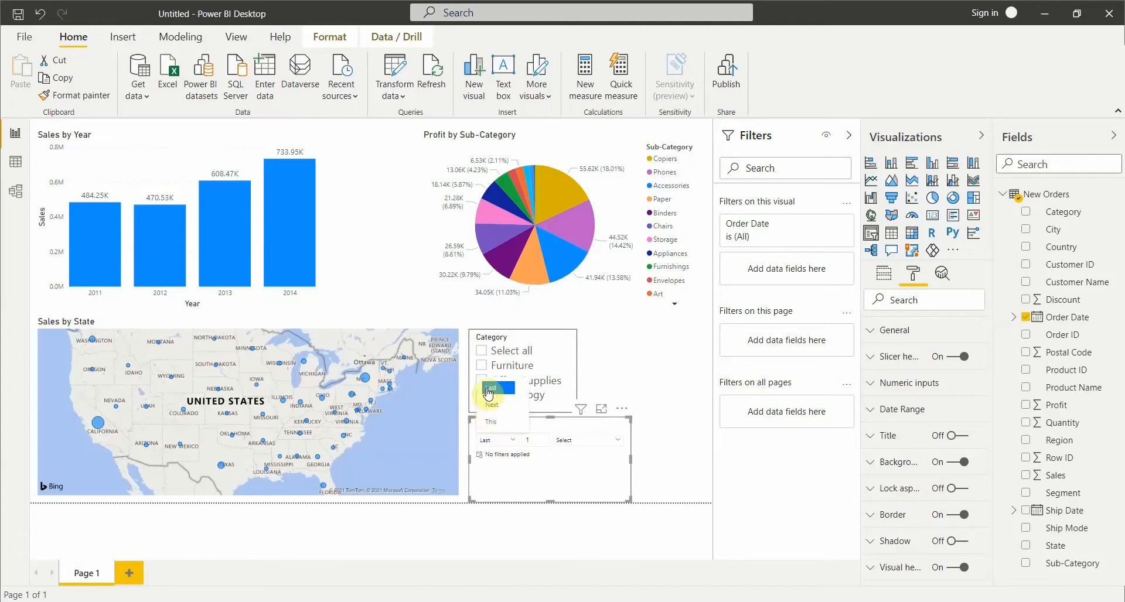
{"action": "left_click", "coordinate": [494, 387]}
{"action": "left_click", "coordinate": [537, 441]}
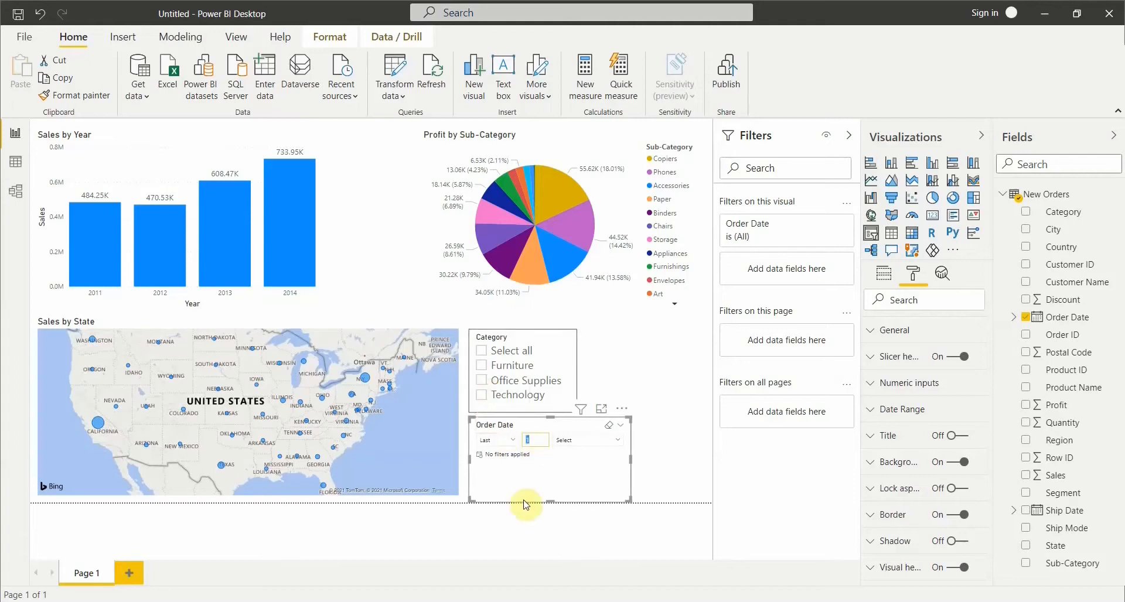
{"action": "type", "text": "5"}
{"action": "left_click", "coordinate": [618, 448]}
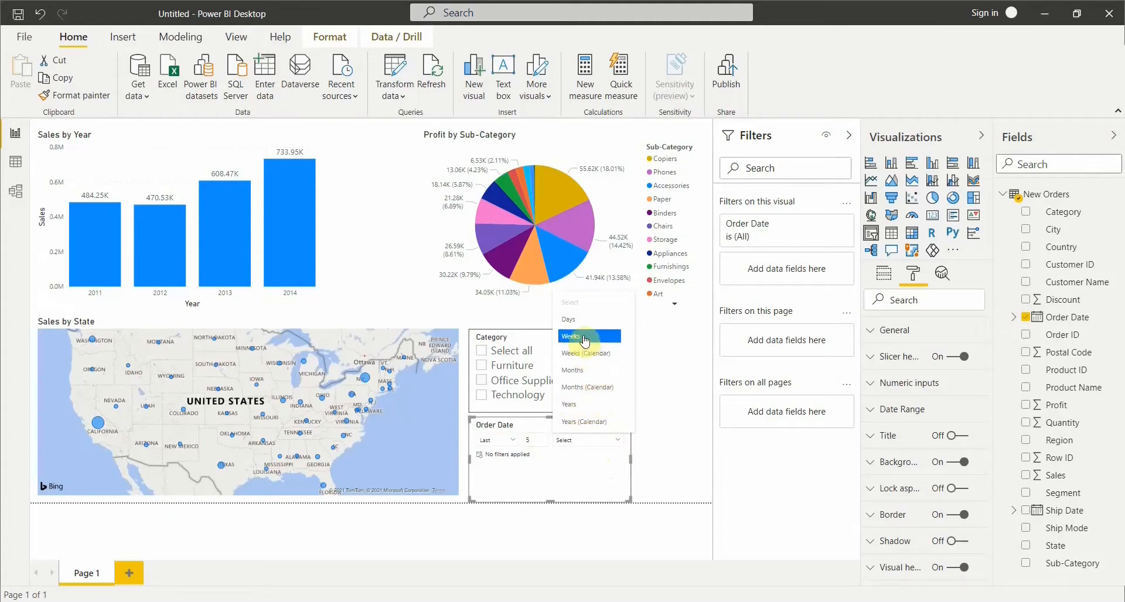
{"action": "left_click", "coordinate": [600, 429]}
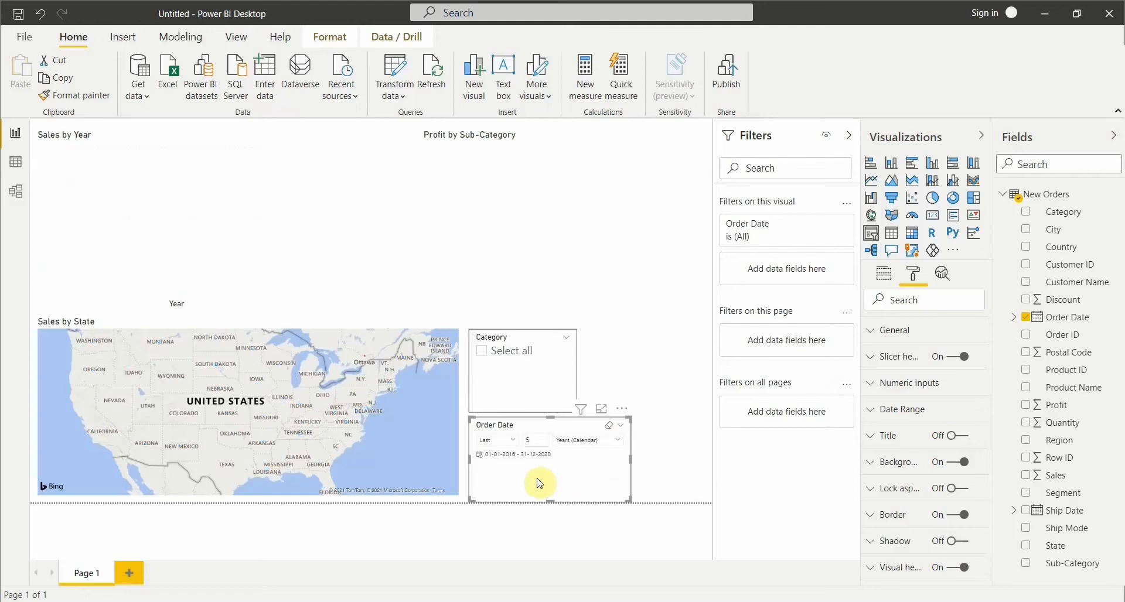
Change the Order Date slicer's relative period to the last 8 calendar years
{"action": "double_click", "coordinate": [537, 440]}
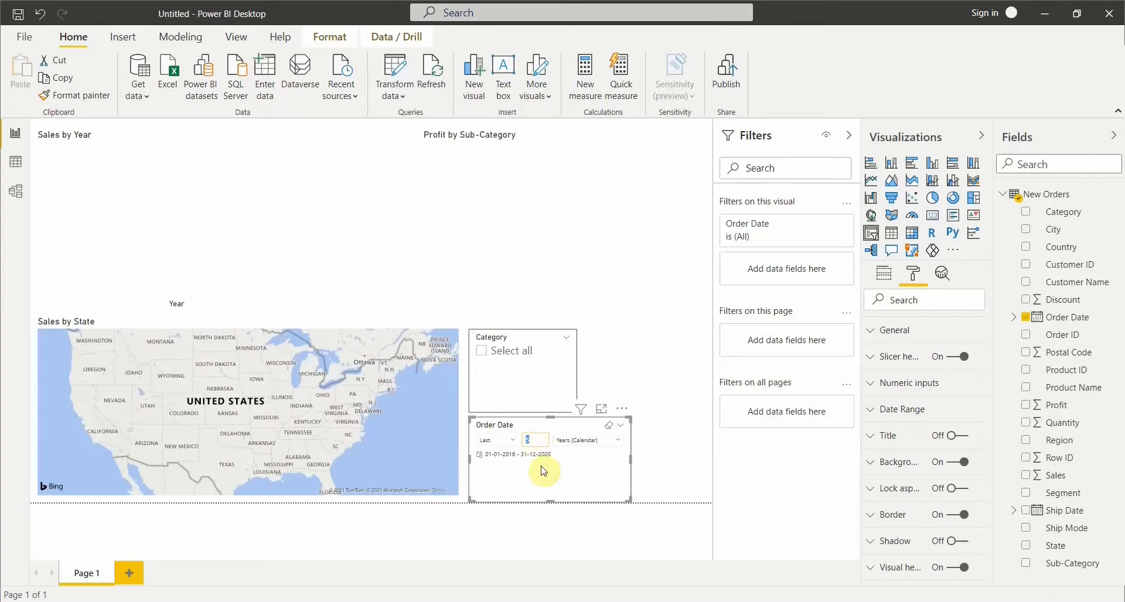
{"action": "type", "text": "8"}
{"action": "left_click", "coordinate": [681, 482]}
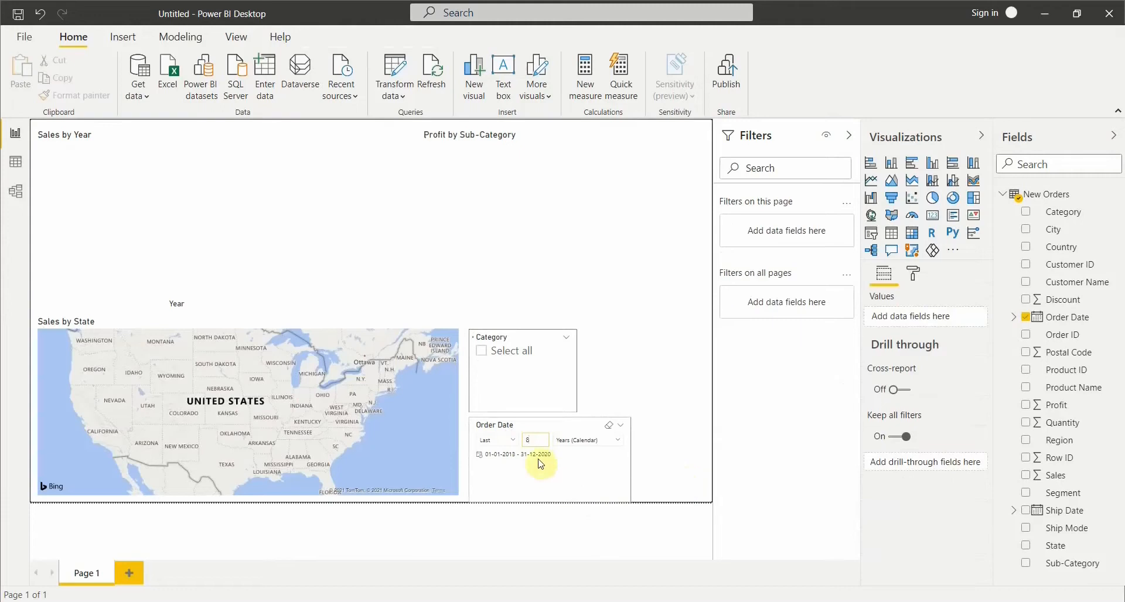
{"action": "left_click", "coordinate": [536, 442]}
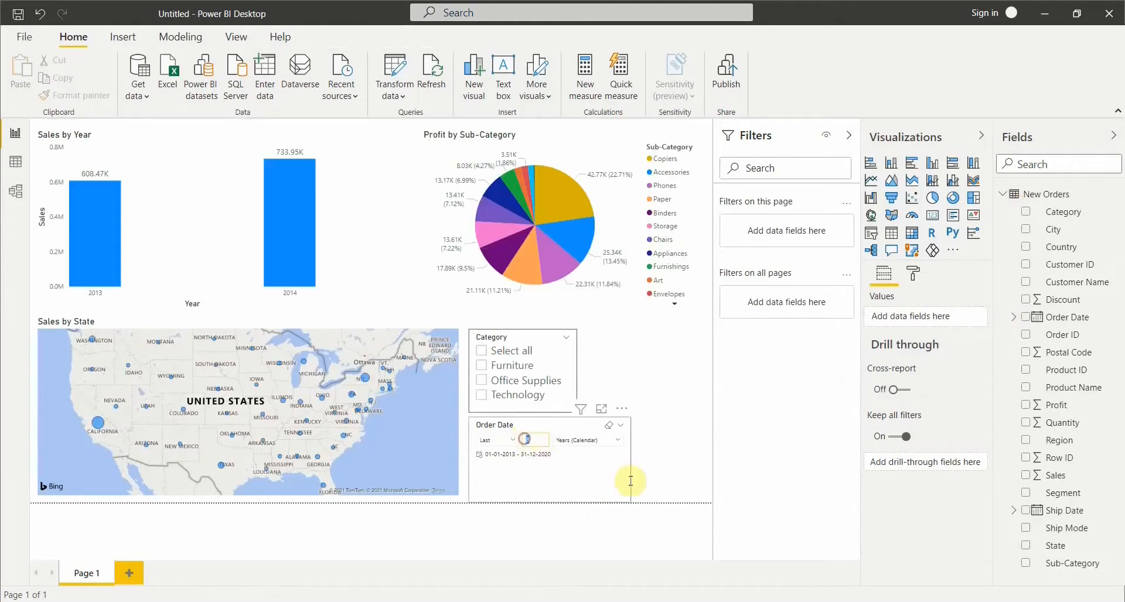
{"action": "left_click", "coordinate": [668, 474]}
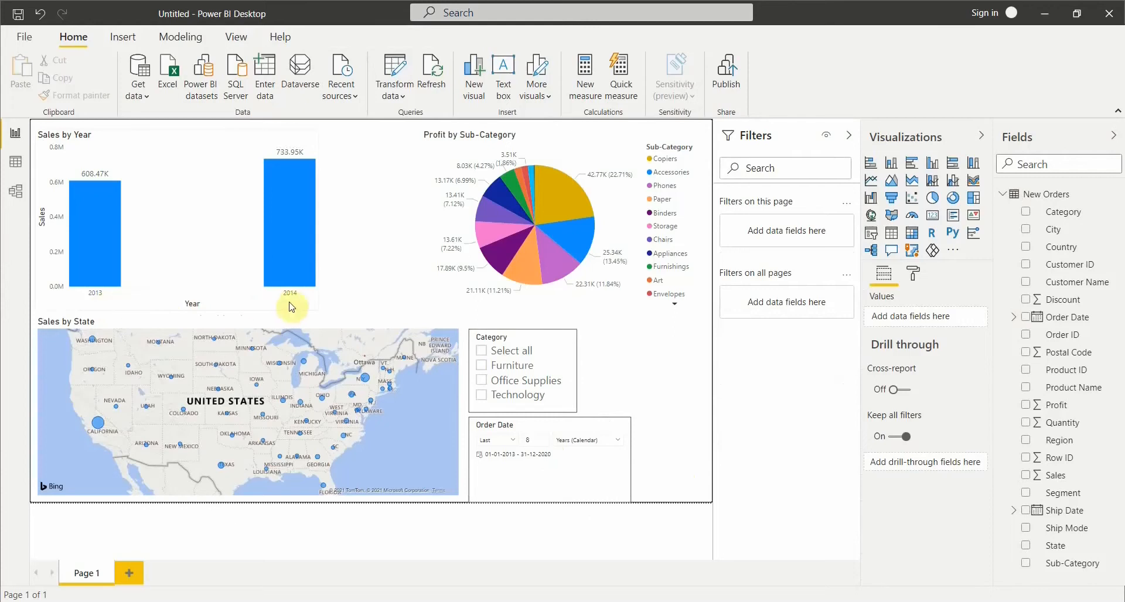
Extend the Order Date slicer's period to the last 10 calendar years and check the available period units without changing them
{"action": "left_click", "coordinate": [527, 441]}
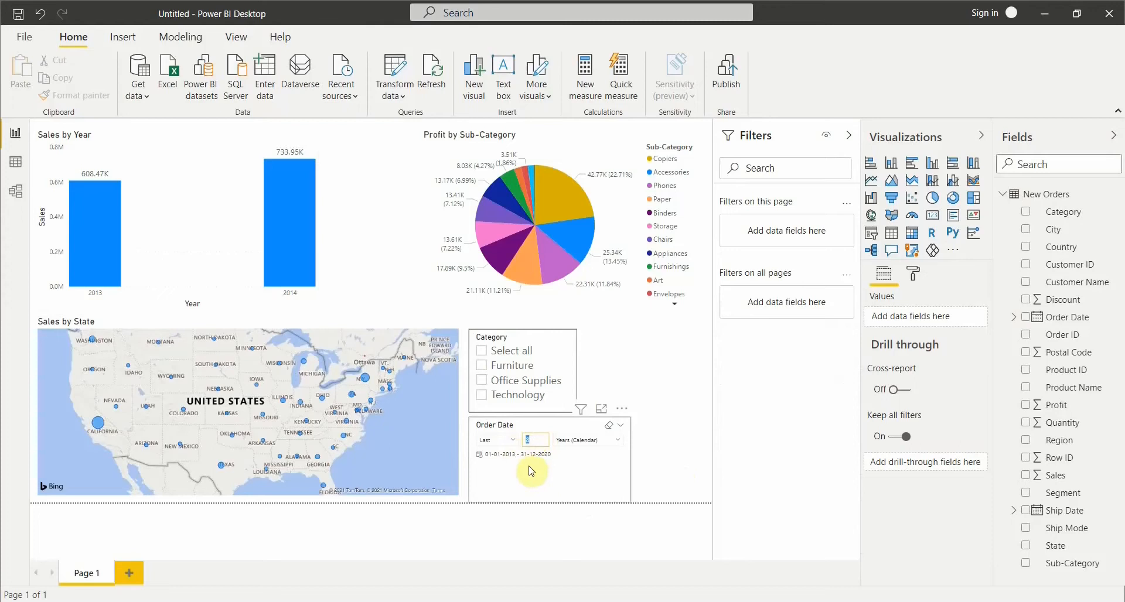
{"action": "type", "text": "10"}
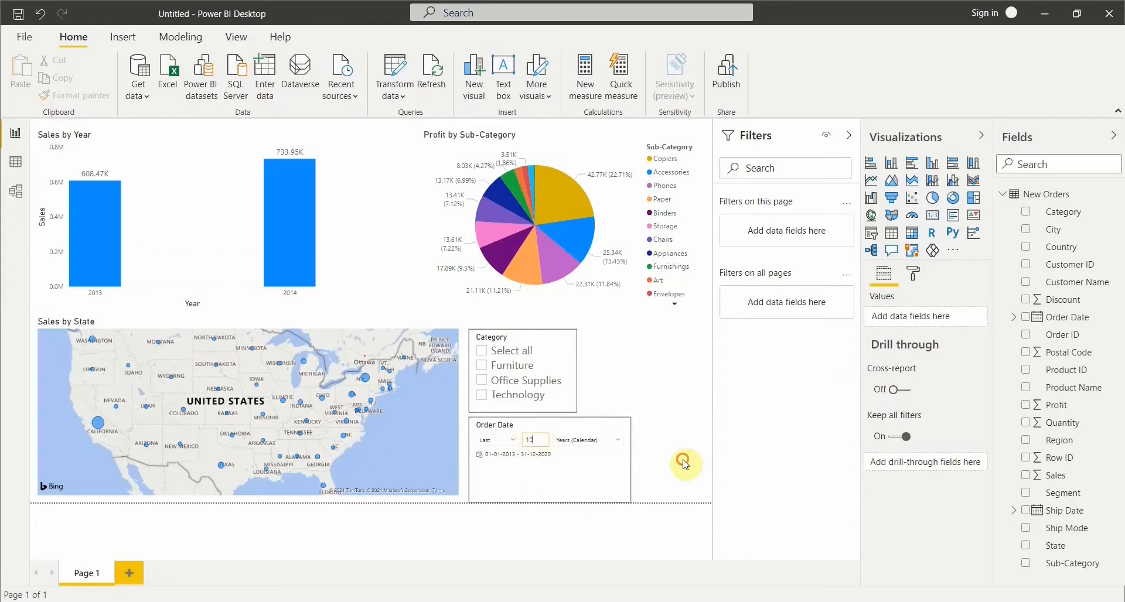
{"action": "left_click", "coordinate": [685, 464]}
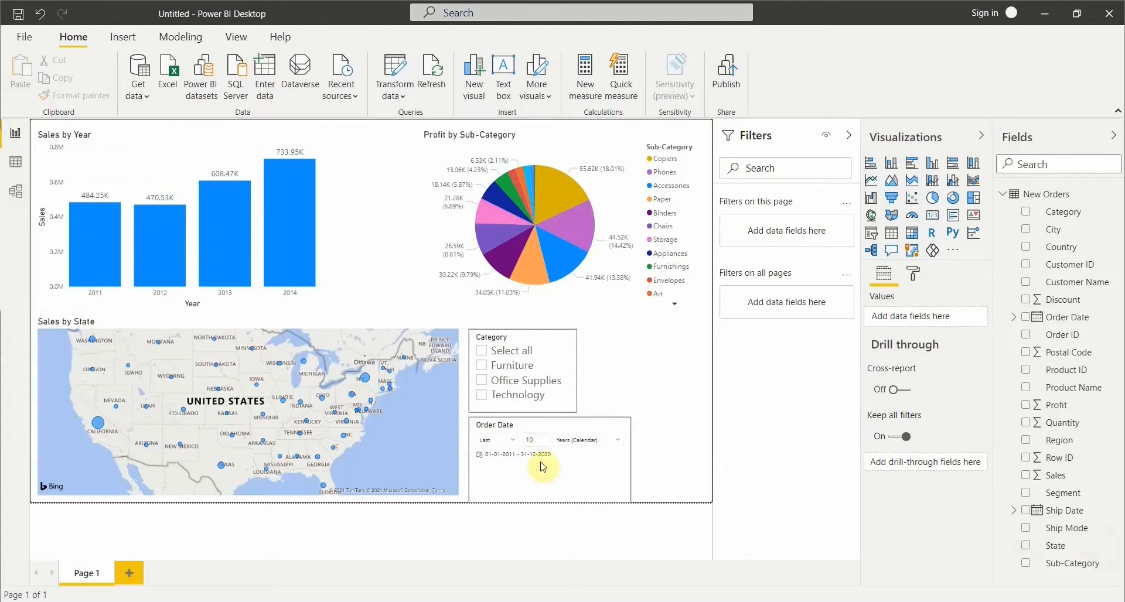
{"action": "left_click", "coordinate": [571, 448]}
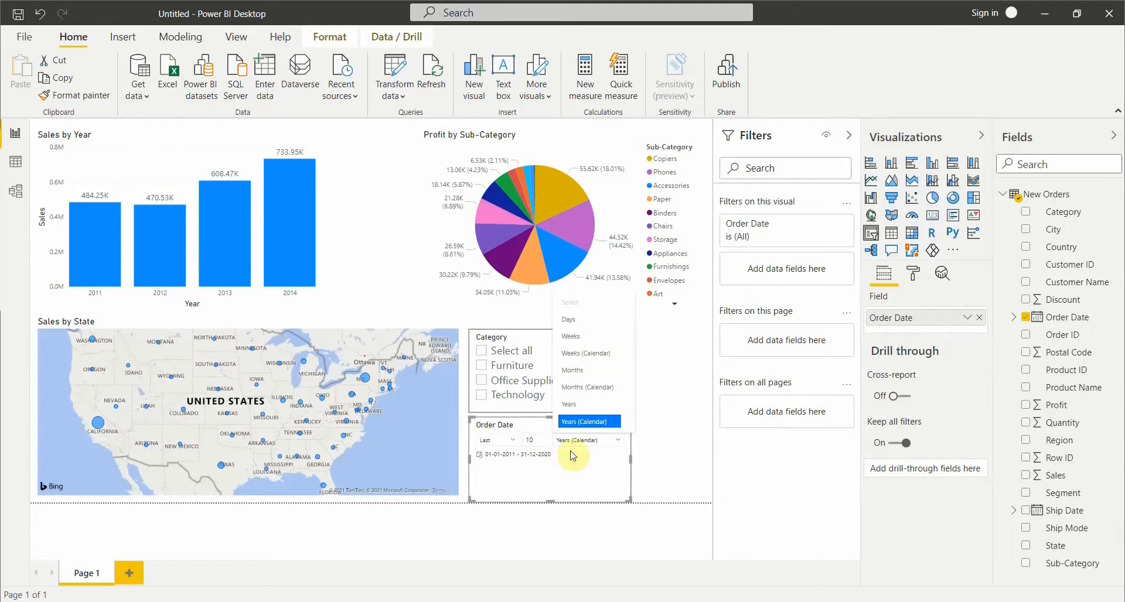
{"action": "left_click", "coordinate": [574, 469]}
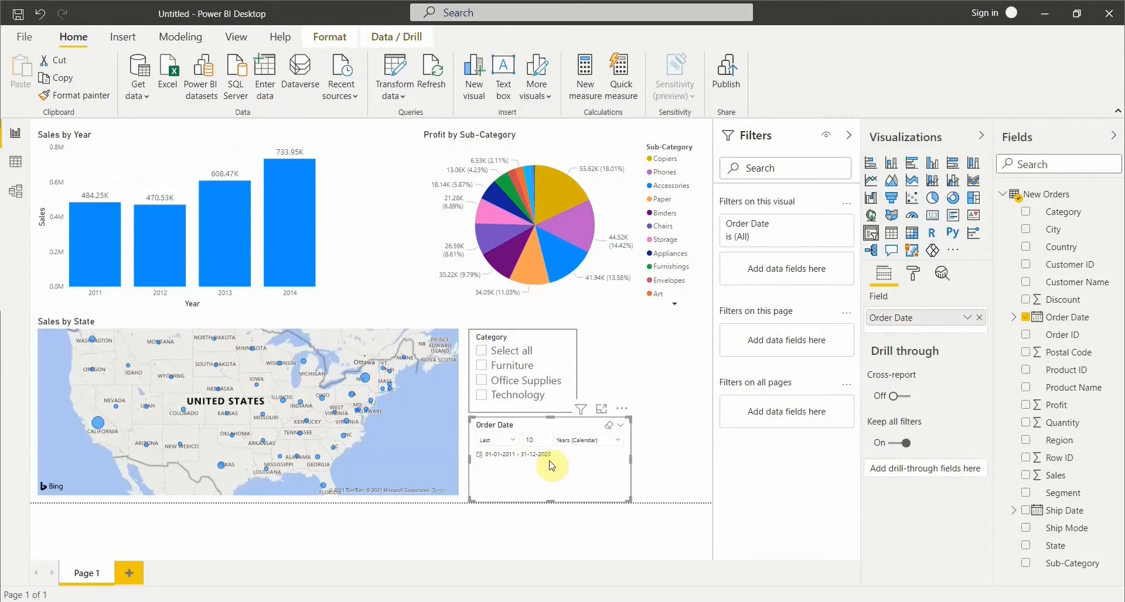
Switch the Order Date slicer's type to Relative Time and check its time units without selecting one
{"action": "left_click", "coordinate": [620, 427]}
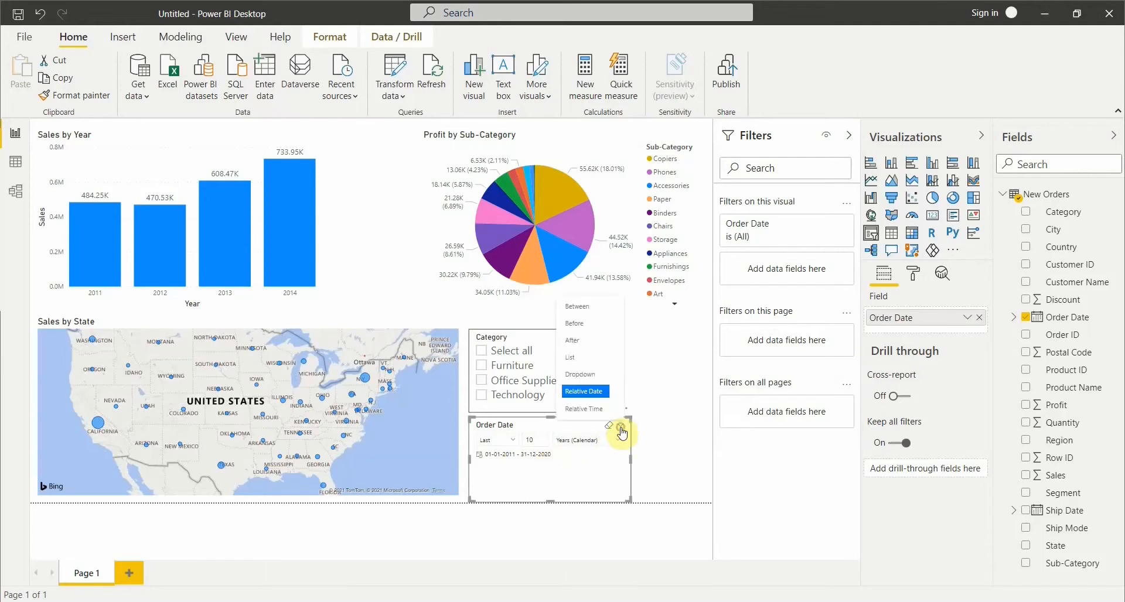
{"action": "left_click", "coordinate": [596, 409]}
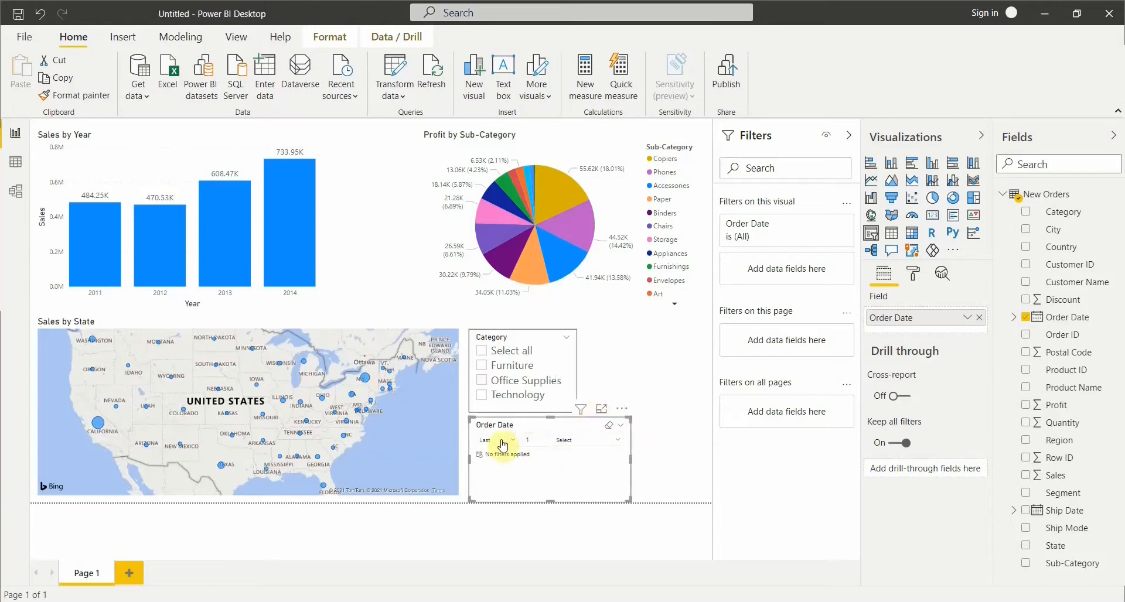
{"action": "left_click", "coordinate": [569, 444]}
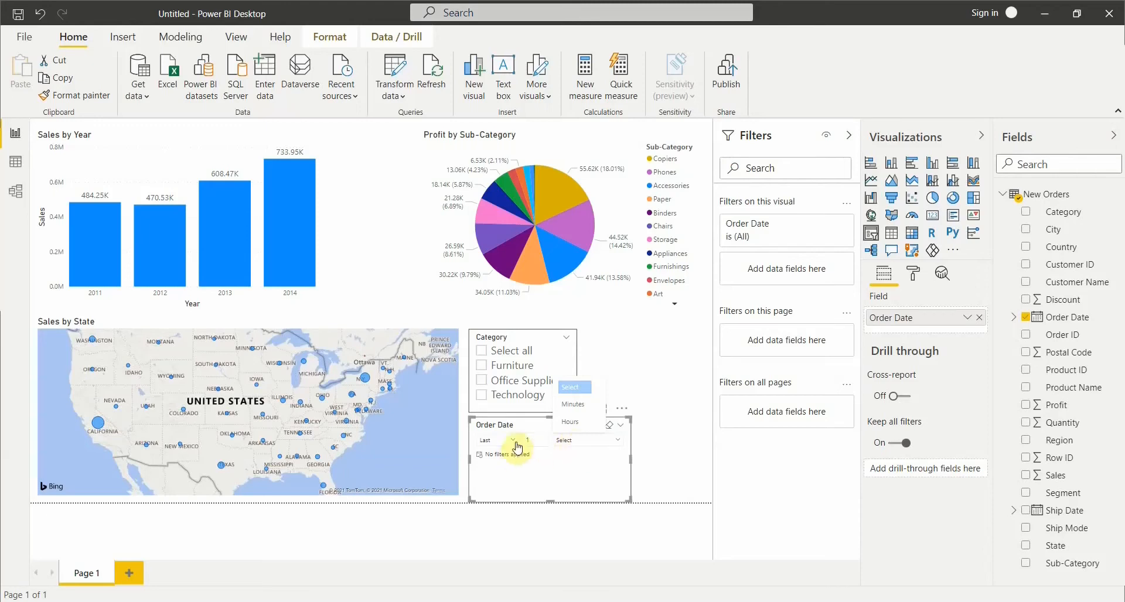
{"action": "left_click", "coordinate": [544, 468]}
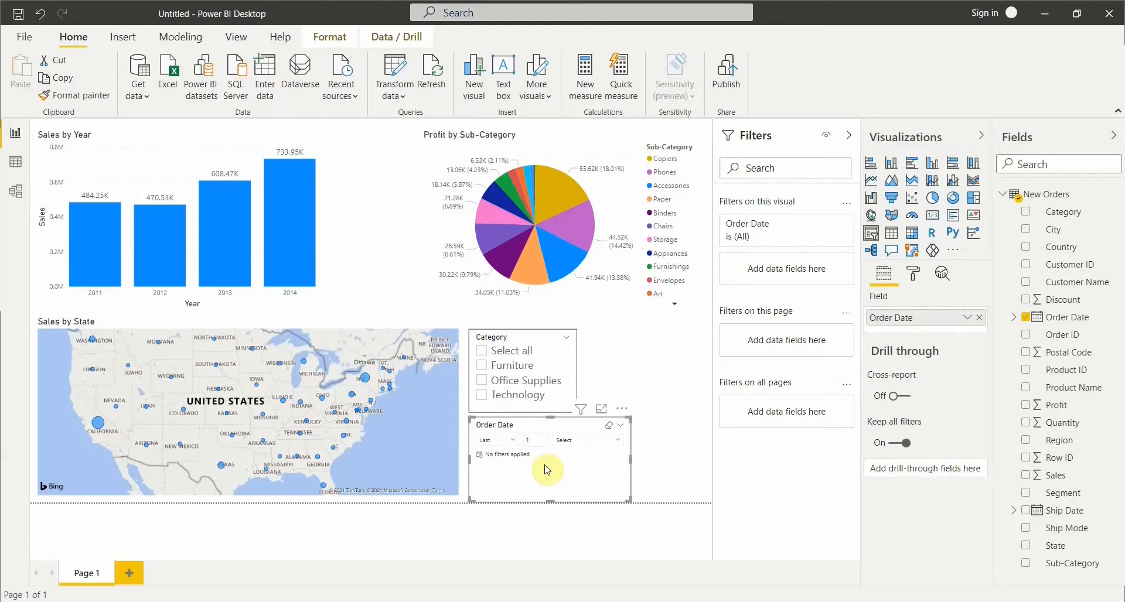
{"action": "left_click", "coordinate": [622, 426]}
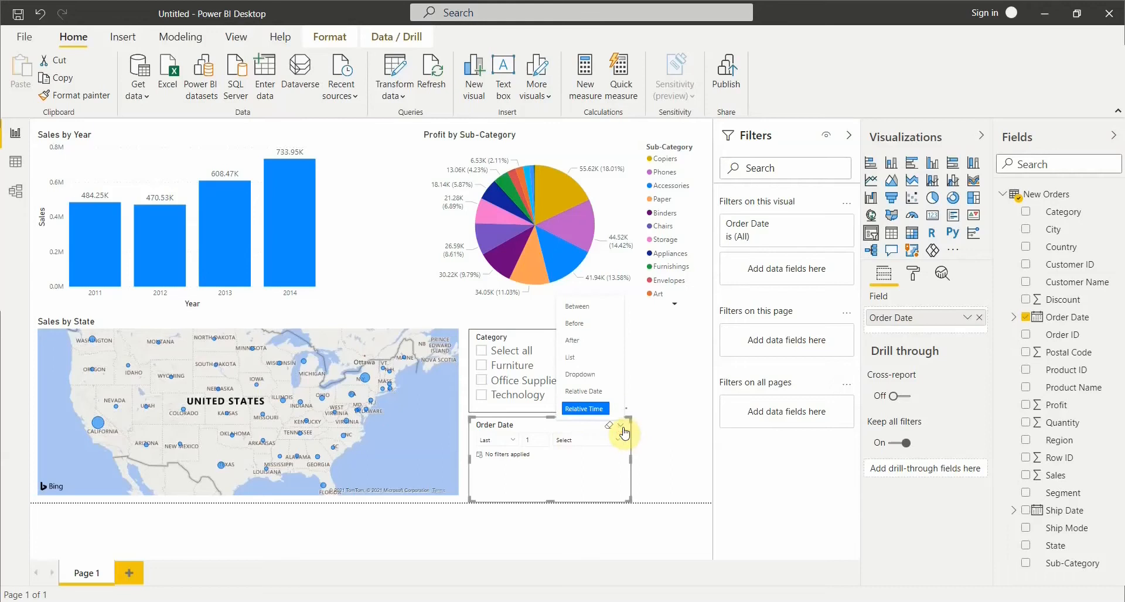
{"action": "left_click", "coordinate": [584, 410]}
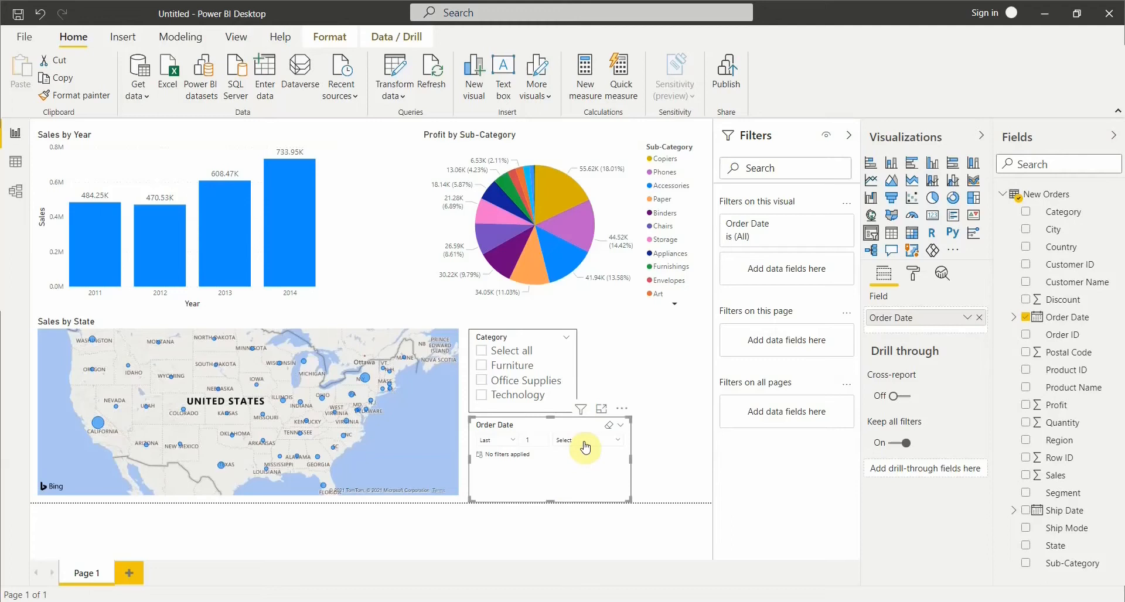
Set the Order Date slicer's relative time filter to Last 10 Minutes
{"action": "double_click", "coordinate": [534, 439]}
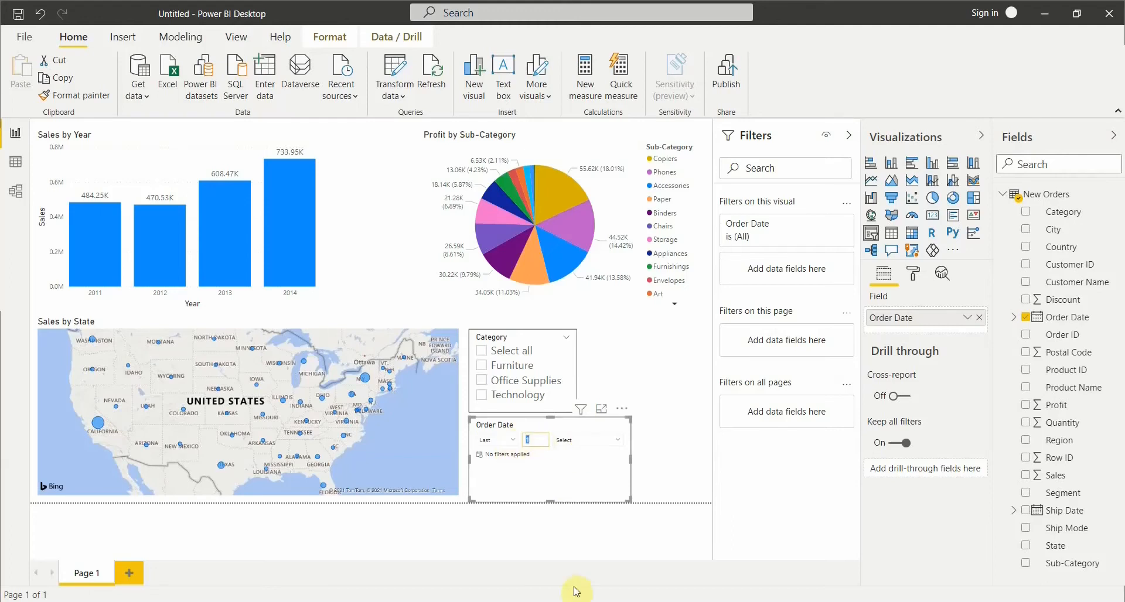
{"action": "type", "text": "10"}
{"action": "left_click", "coordinate": [605, 439]}
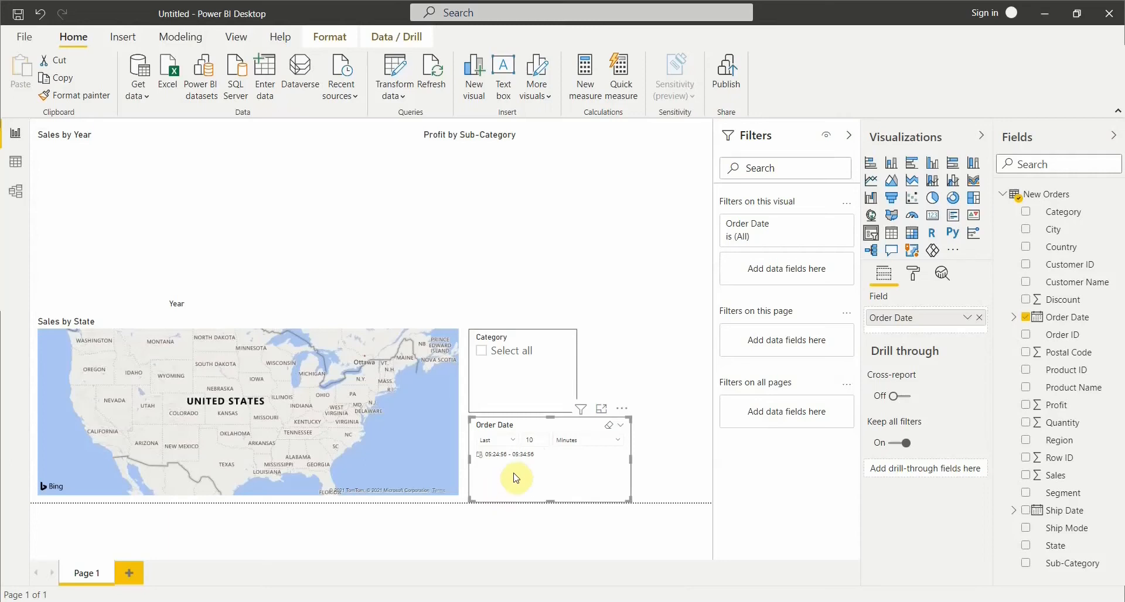
Change the Order Date slicer's relative time filter to Last 1 Hours
{"action": "left_click", "coordinate": [532, 441]}
{"action": "left_click_drag", "start_coordinate": [533, 444], "coordinate": [522, 446]}
{"action": "type", "text": "1"}
{"action": "left_click", "coordinate": [585, 444]}
{"action": "left_click", "coordinate": [584, 444]}
{"action": "left_click", "coordinate": [581, 429]}
Try This Hour and This Minute in the Order Date slicer, and set the filter to Last 1 Minutes
{"action": "left_click", "coordinate": [486, 443]}
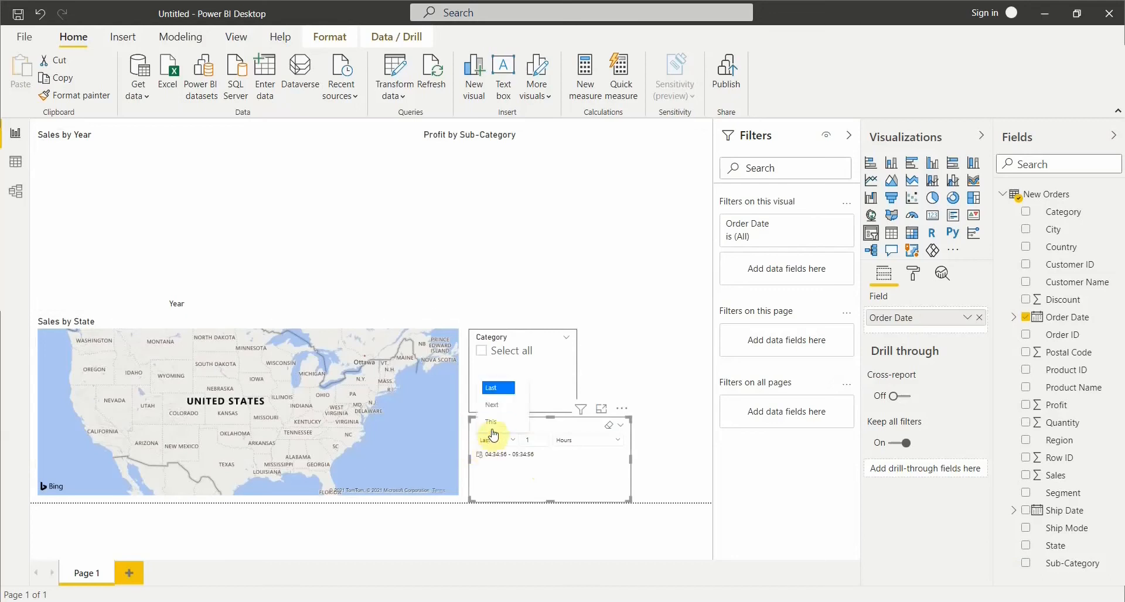
{"action": "key", "text": "Return"}
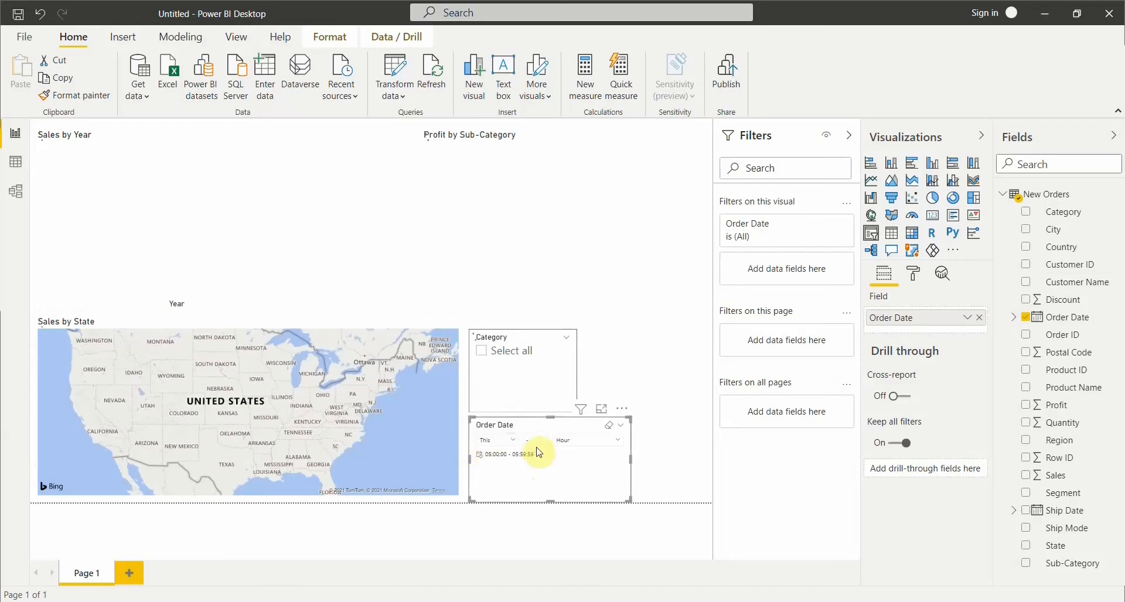
{"action": "left_click", "coordinate": [579, 446]}
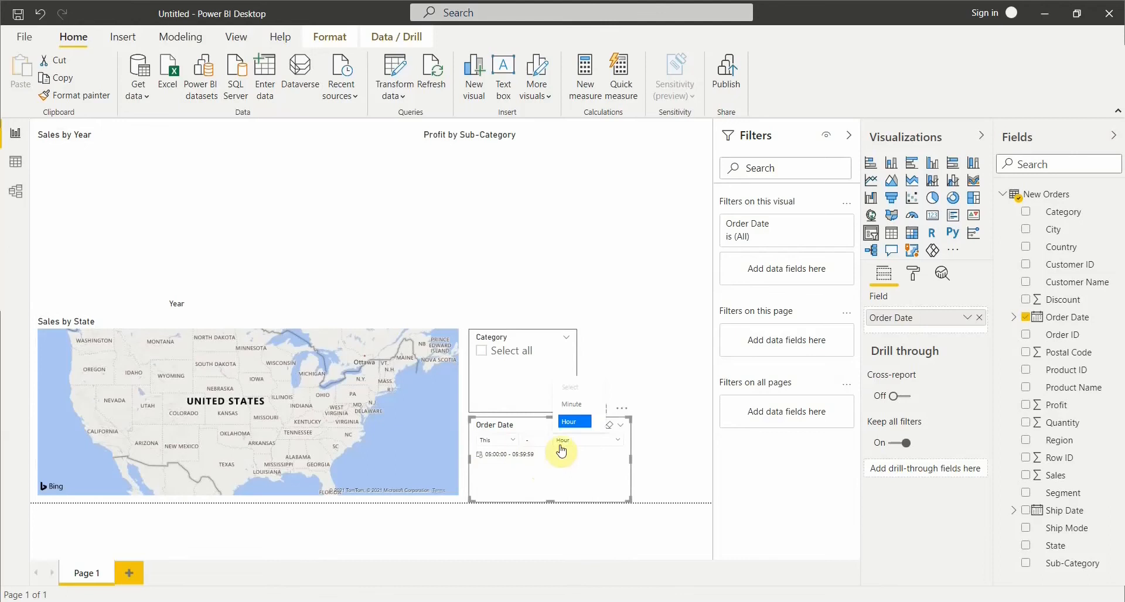
{"action": "left_click", "coordinate": [530, 441]}
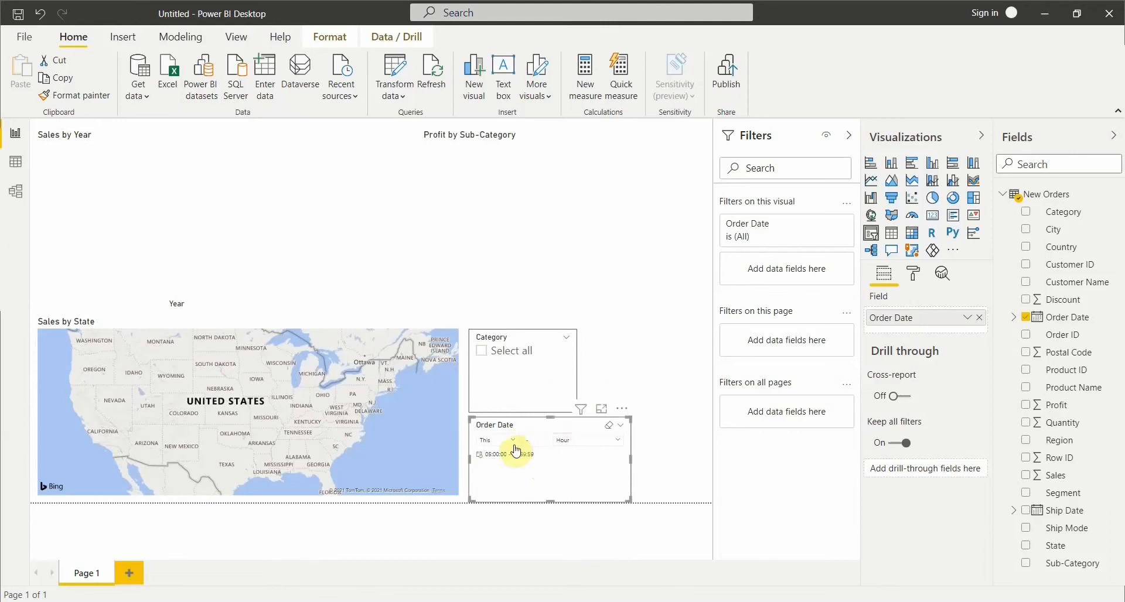
{"action": "left_click", "coordinate": [578, 447]}
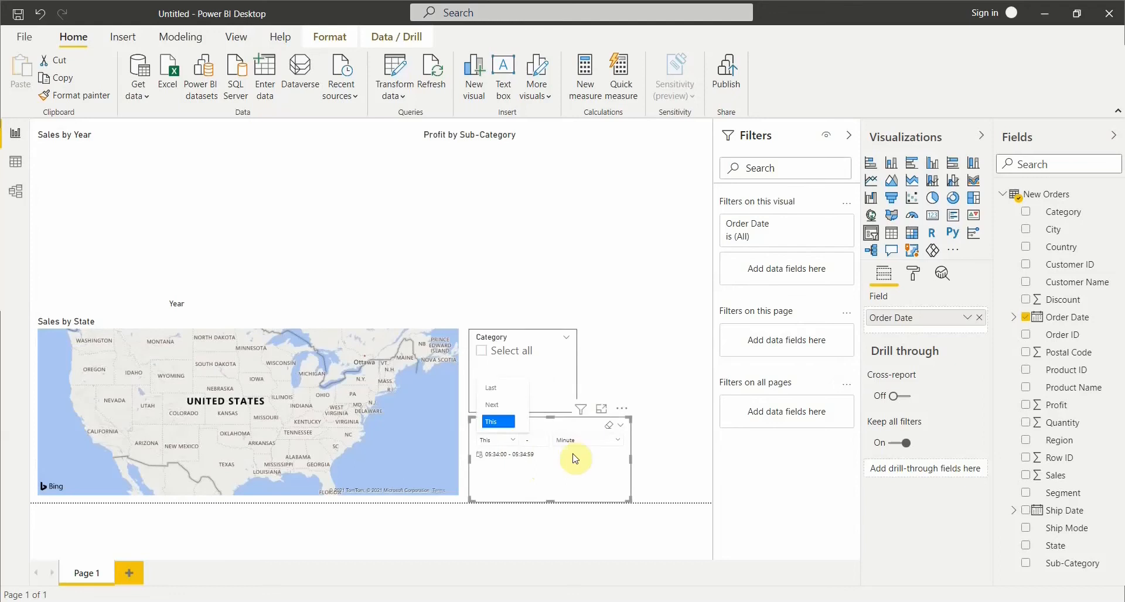
{"action": "left_click", "coordinate": [501, 399]}
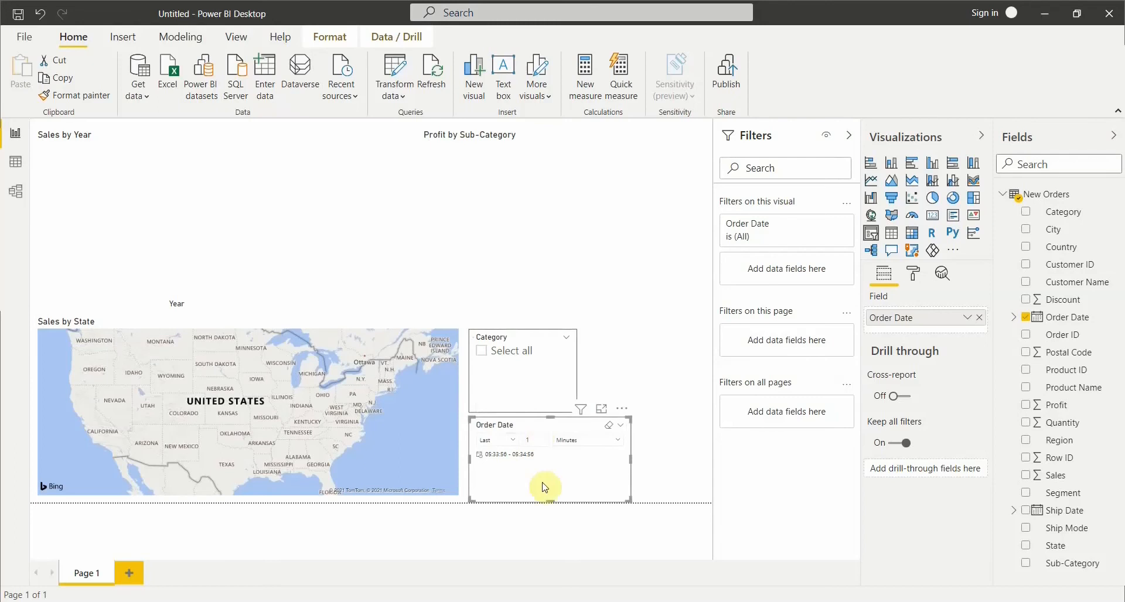